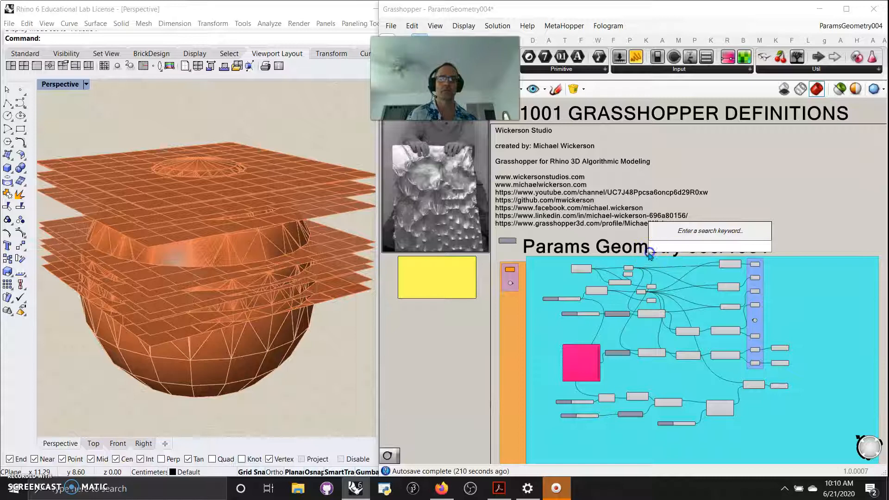
Edit the title scribble above the definition to read "Params Geometry 004/1001"
double_click(646, 247)
left_click(647, 199)
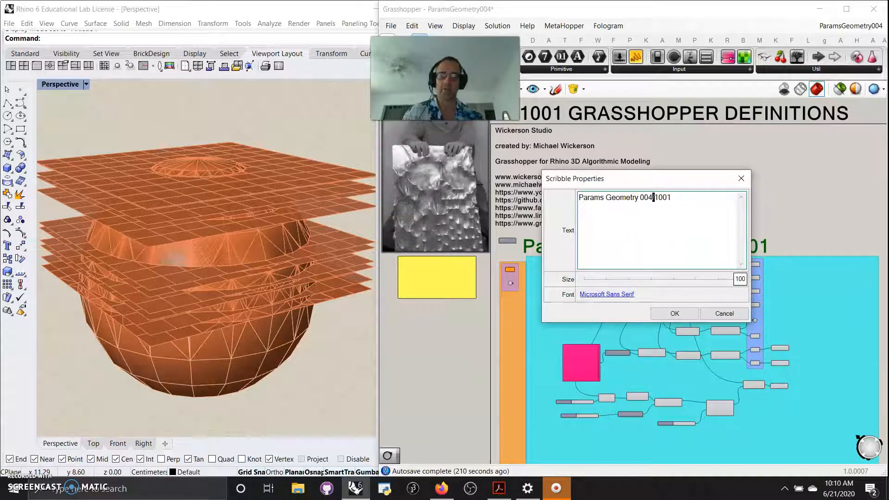
left_click(672, 312)
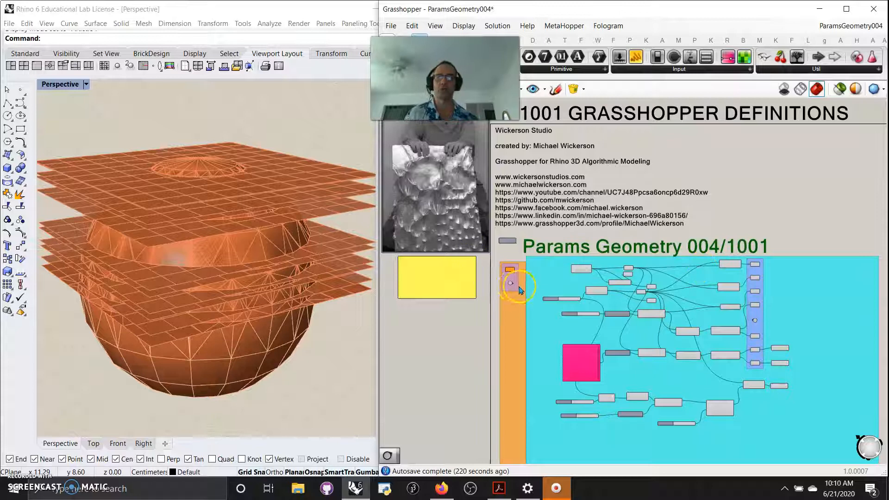
Preview two of the definition's output components, and examine the Brep parameter and Jump marker in the orange input group
left_click(780, 349)
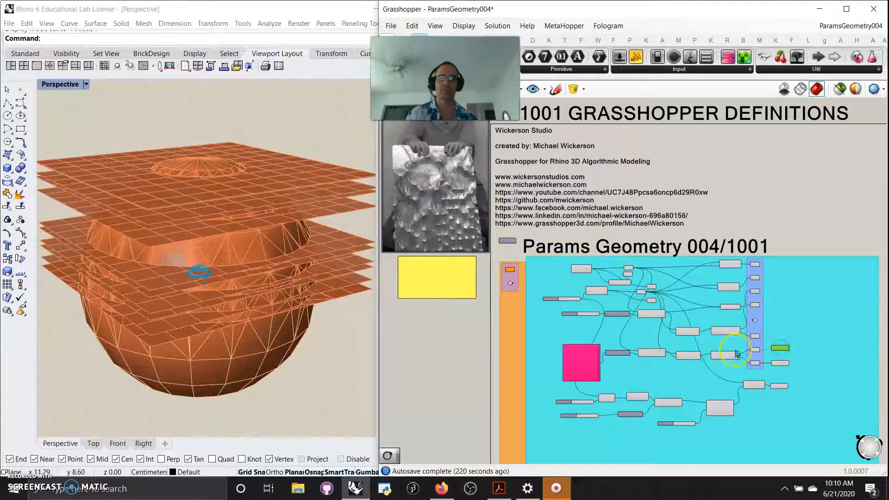
left_click(755, 264)
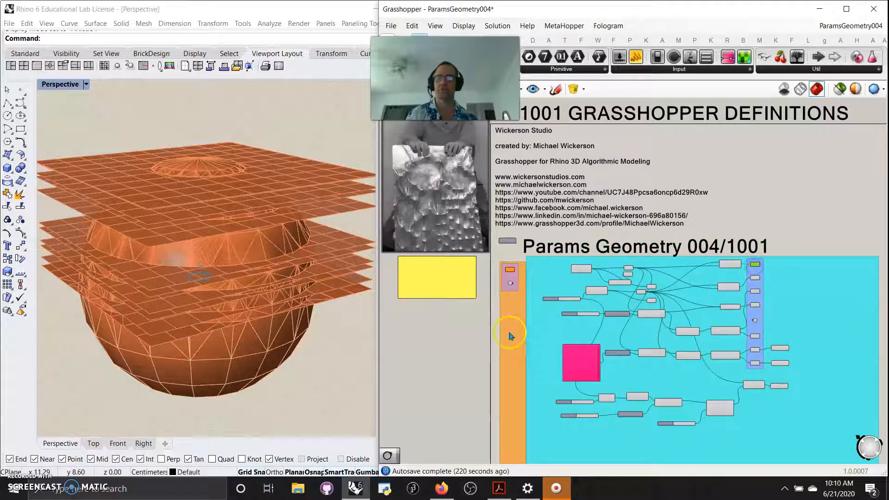
scroll(509, 296, "up", 3)
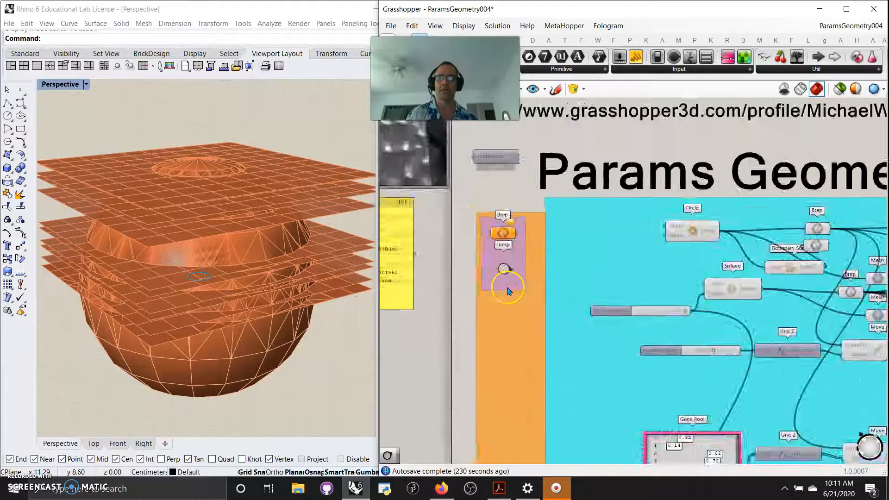
scroll(508, 291, "up", 5)
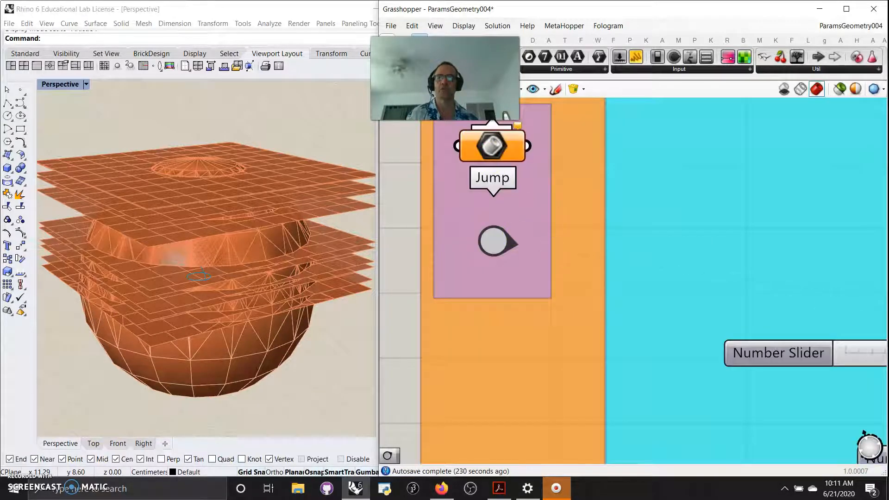
right_click_drag(549, 253, 590, 333)
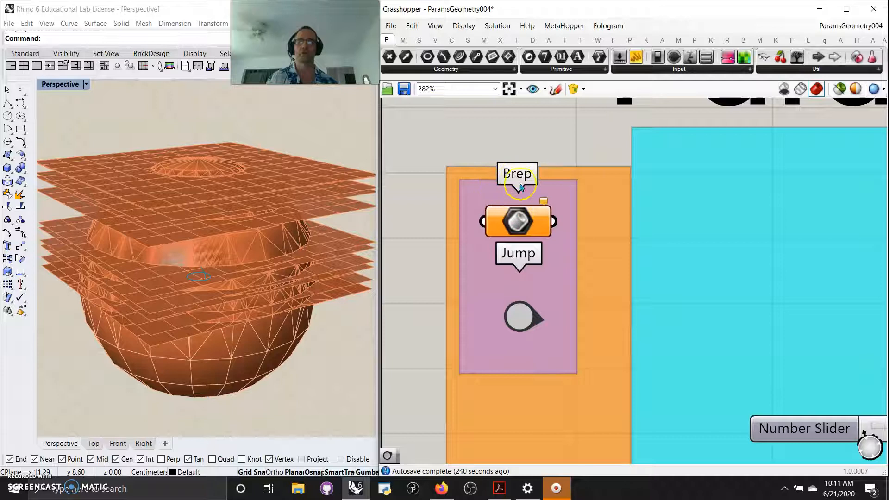
Examine the geometry of the two Close Mesh components and locate where that component sits in the component library
scroll(621, 307, "down", 8)
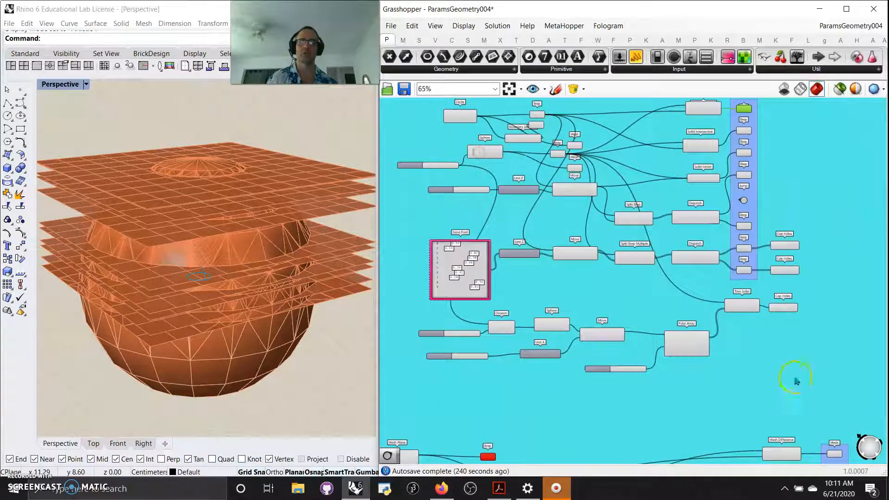
right_click_drag(783, 360, 577, 151)
scroll(688, 320, "up", 5)
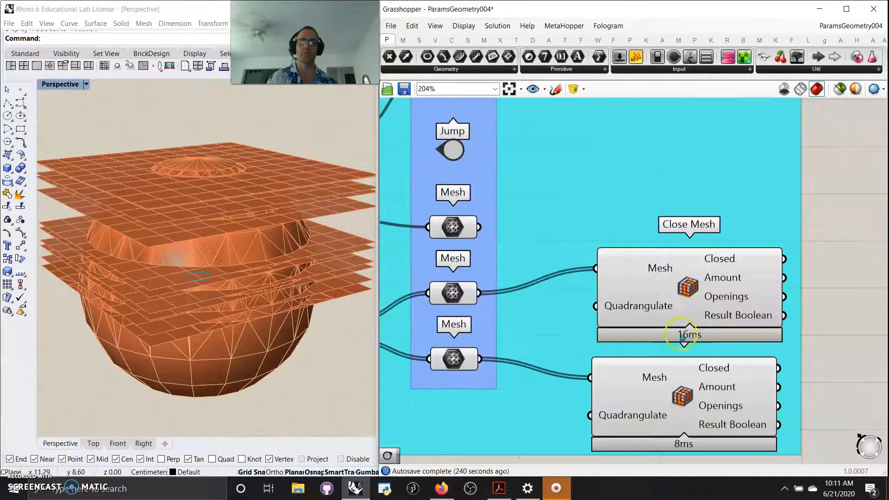
right_click_drag(846, 352, 806, 284)
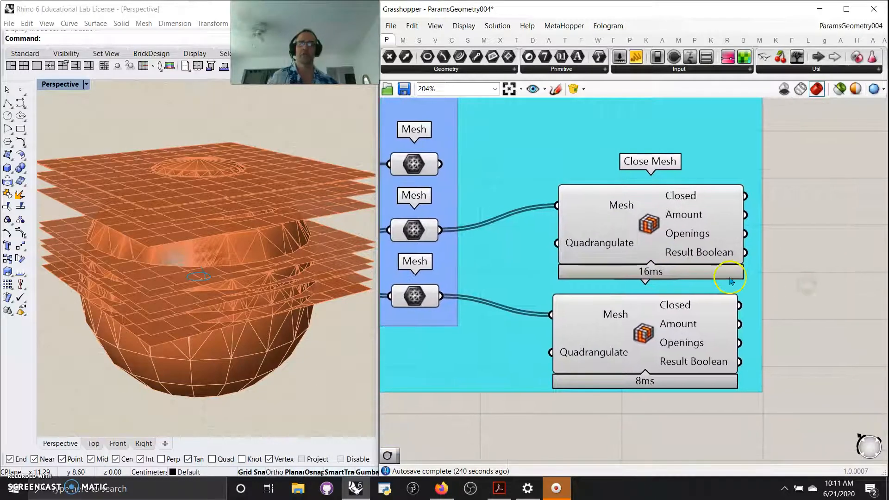
left_click(647, 233)
left_click_drag(654, 344, 652, 340)
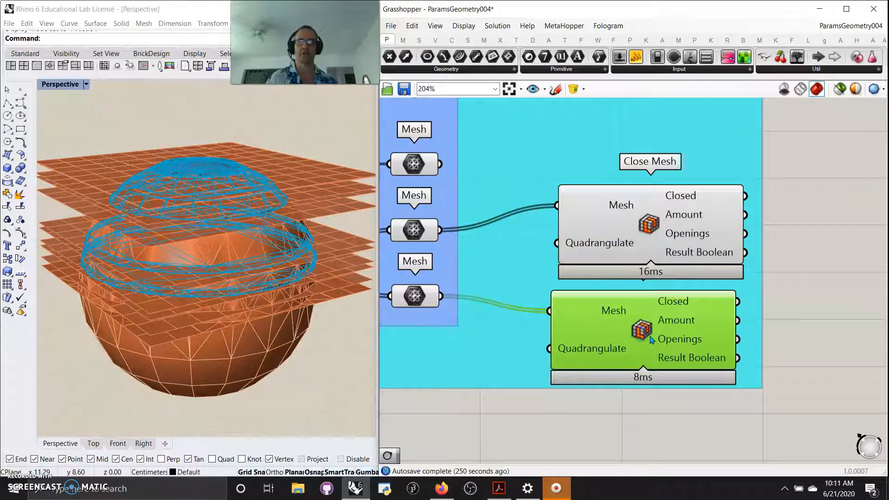
left_click(642, 336, "ctrl+alt")
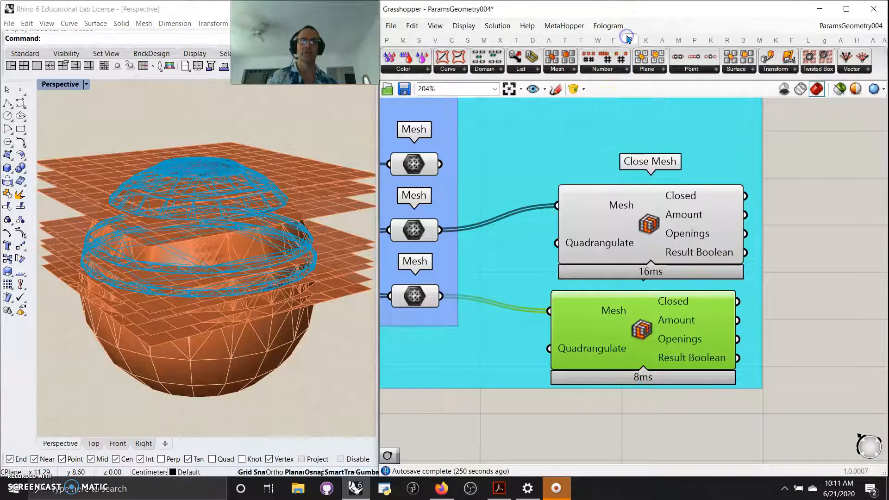
mouse_move(631, 39)
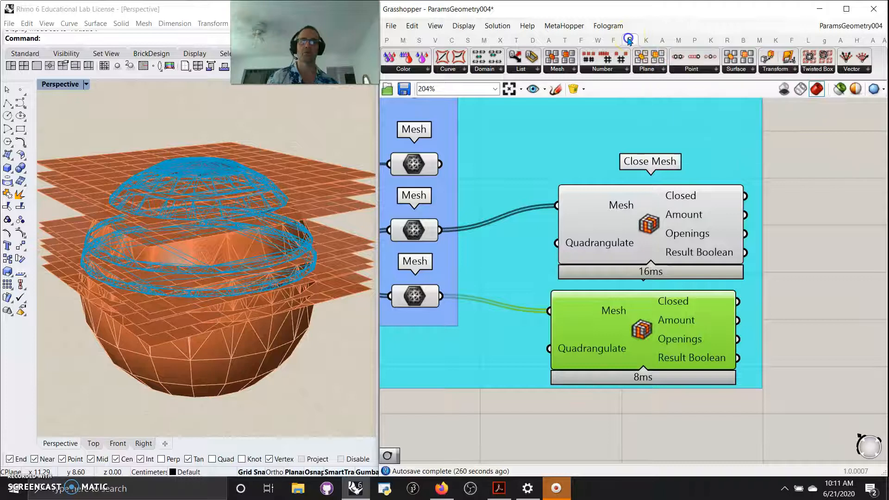
Look up the Mesh parameter in the list of Params Geometry components
left_click(386, 41)
left_click(419, 69)
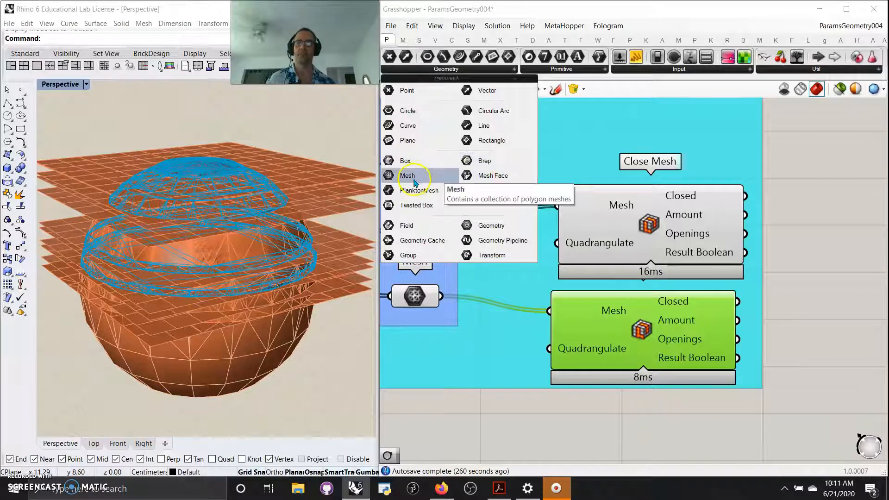
left_click(442, 414)
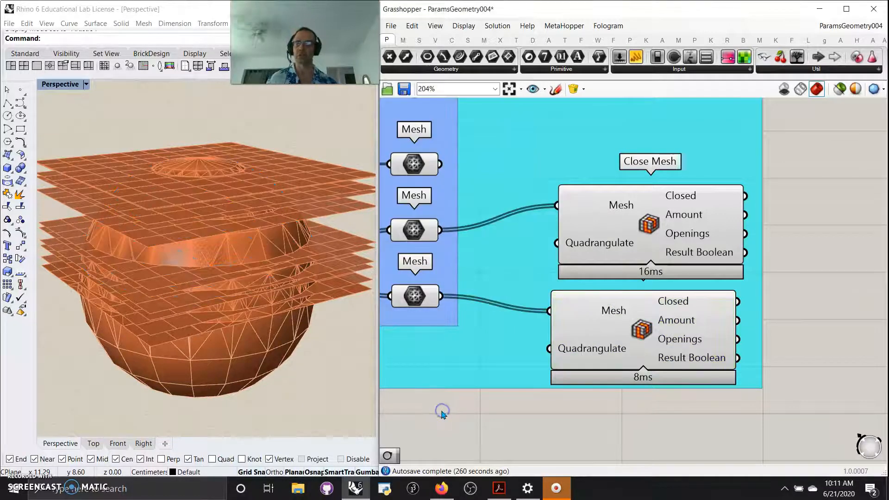
Set the Perspective viewport to Shaded display and restrict the Grasshopper preview to selected components only
scroll(446, 404, "down", 4)
scroll(448, 406, "down", 10)
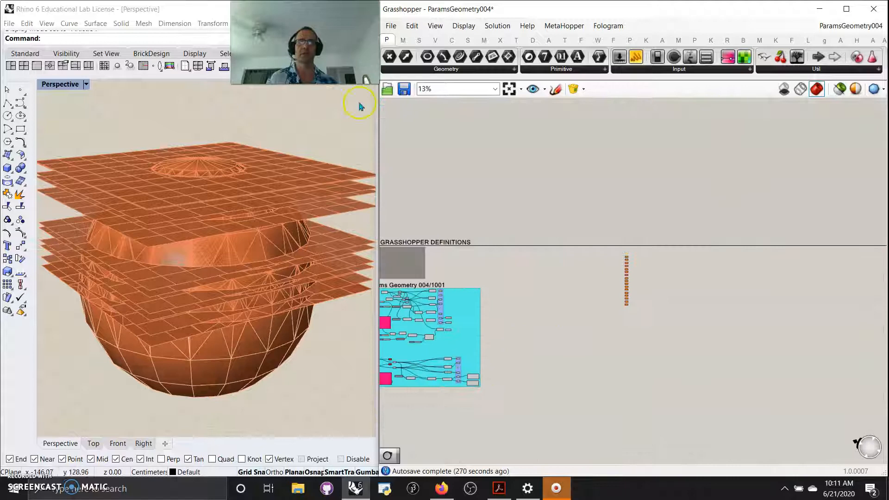
left_click(60, 84)
left_click(65, 113)
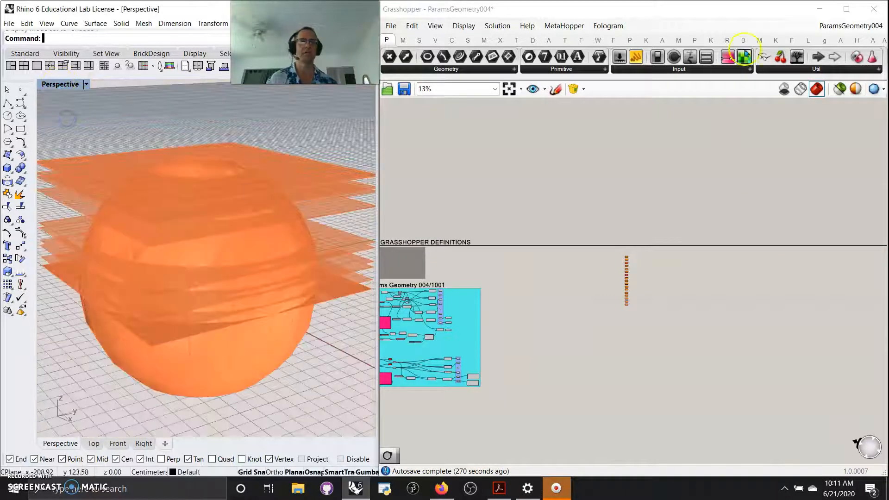
left_click(387, 42)
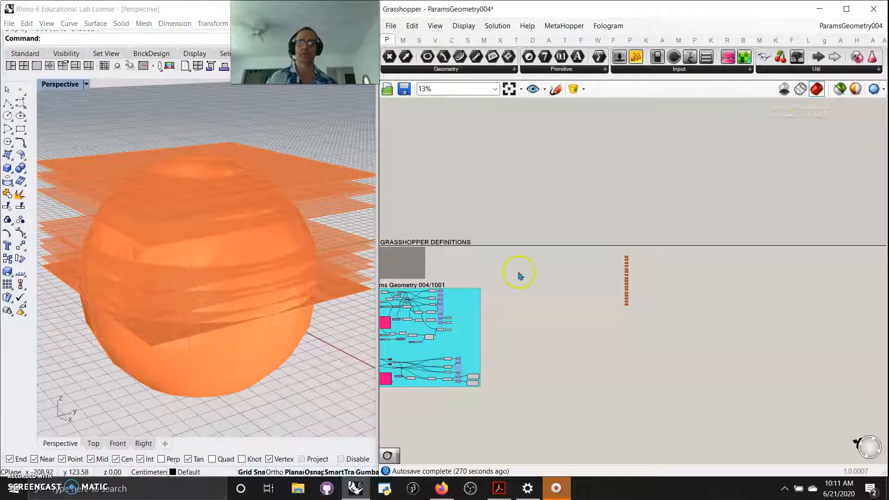
left_click(842, 94)
Follow the Jump marker in the input group to its paired marker and return to the start of the definition
right_click_drag(671, 206, 854, 196)
scroll(660, 316, "up", 10)
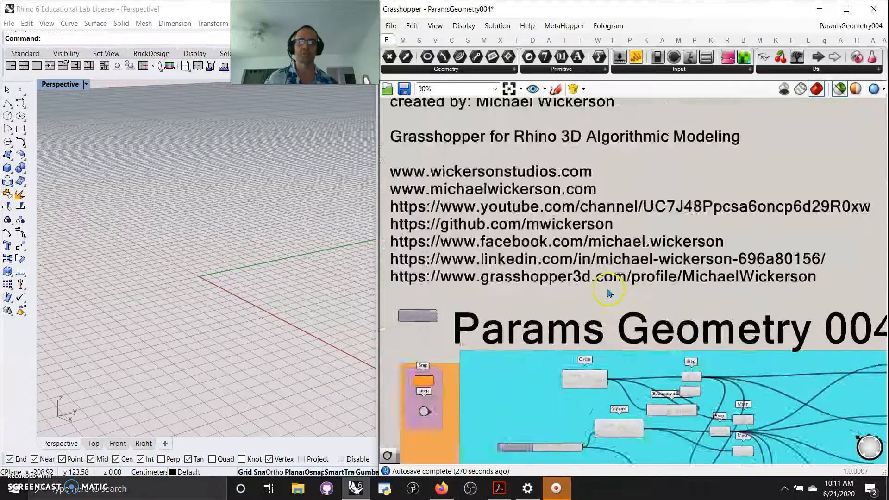
right_click_drag(578, 253, 586, 150)
right_click_drag(538, 228, 603, 235)
double_click(442, 225)
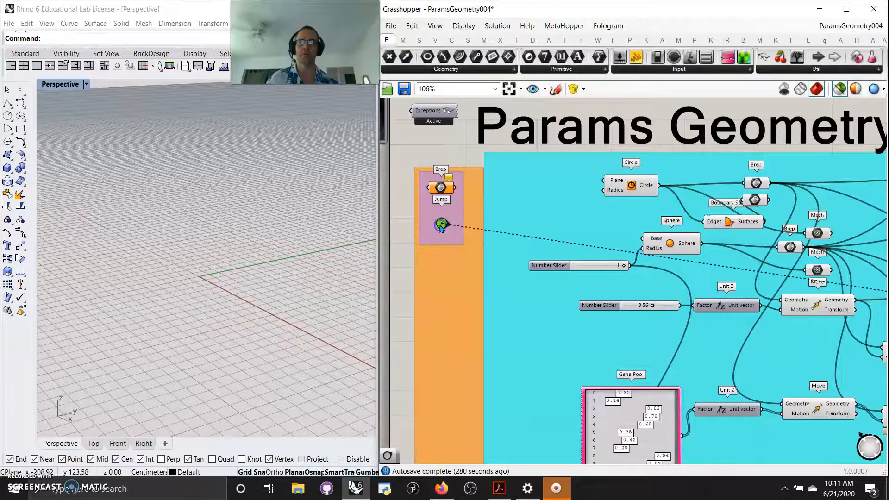
double_click(443, 225)
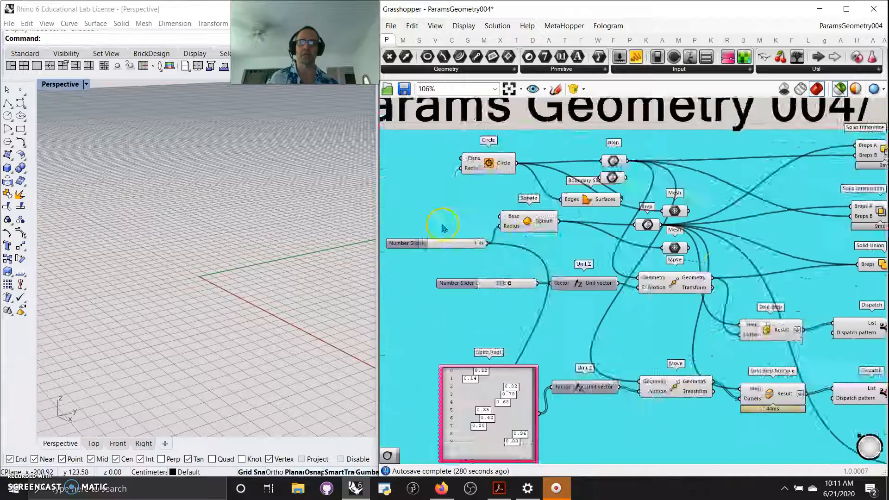
Compare the previews of the Circle and Sphere components at close range in the Perspective viewport
left_click(630, 193)
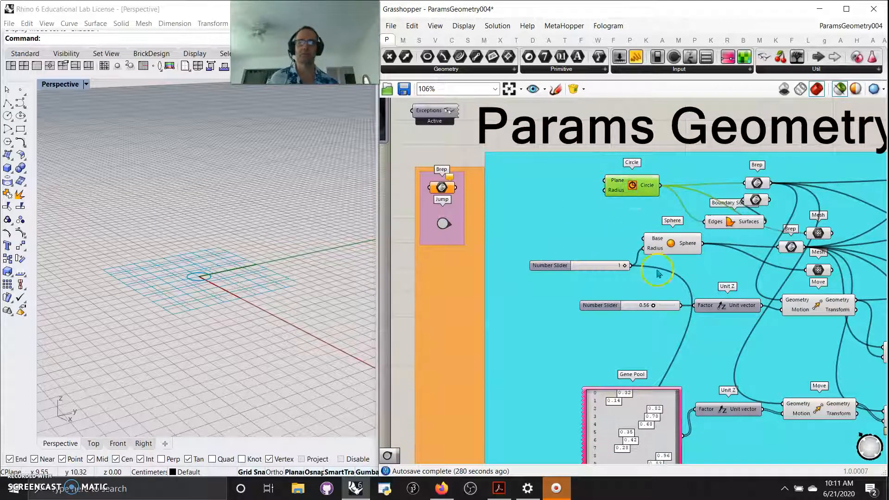
left_click(672, 244)
scroll(194, 292, "up", 5)
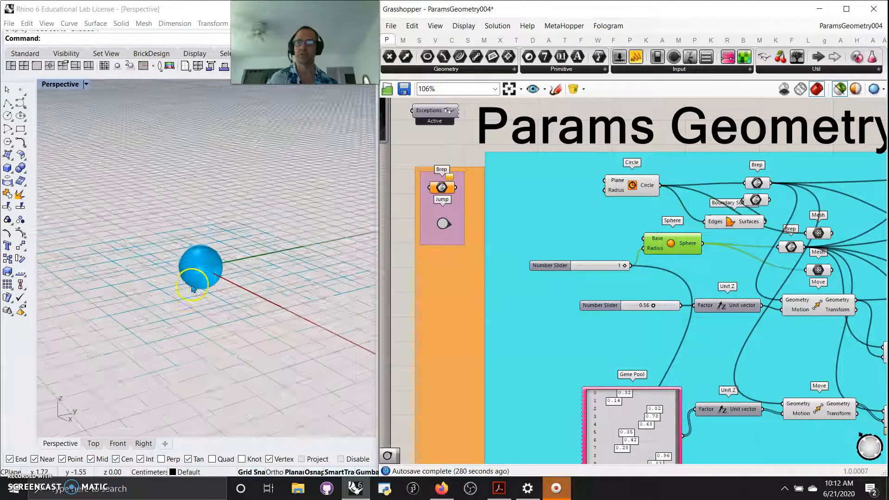
left_click(644, 183)
left_click(667, 252)
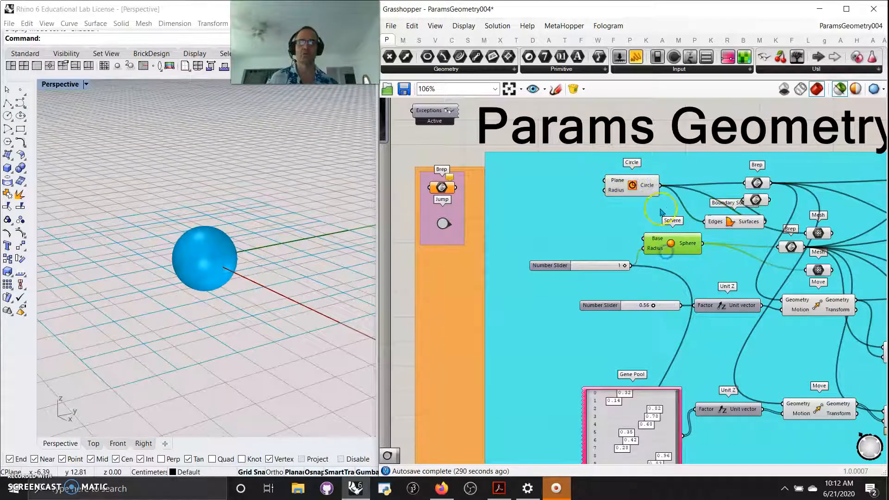
Preview the circle as a Brep and as Boundary Surfaces, and move the Boundary Surfaces component closer to the Circle component
left_click(636, 194)
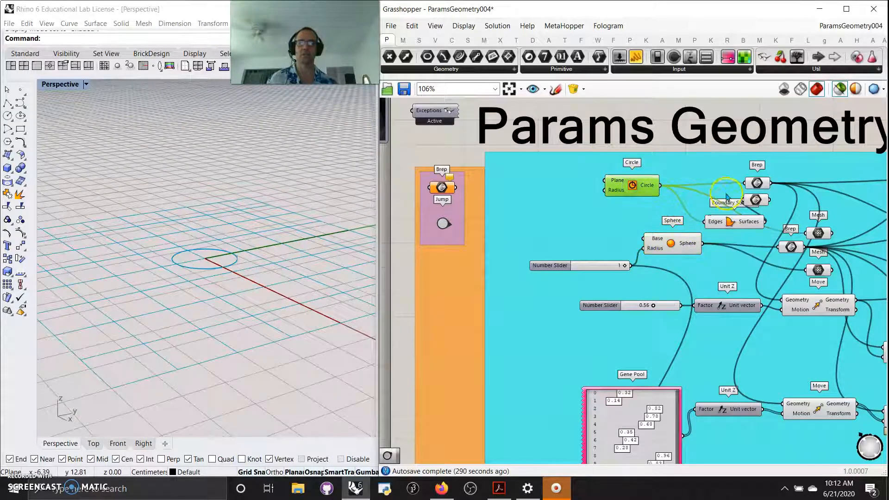
left_click(757, 183)
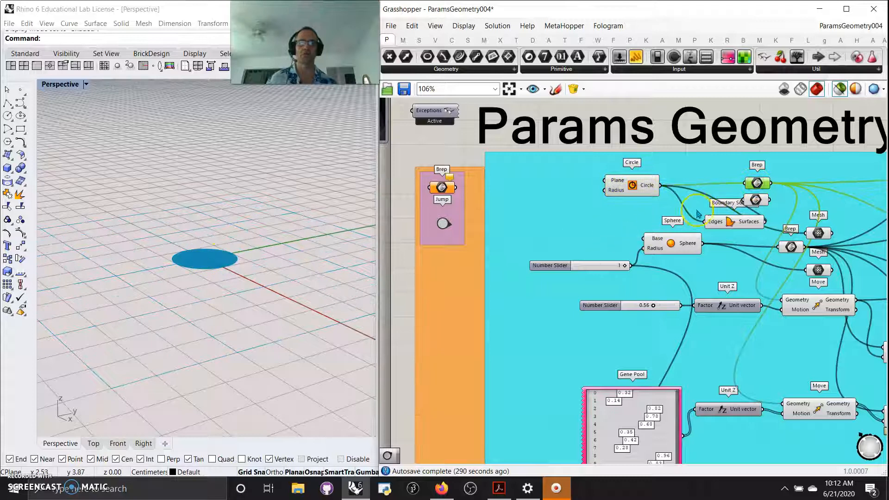
left_click(636, 191)
left_click(724, 221)
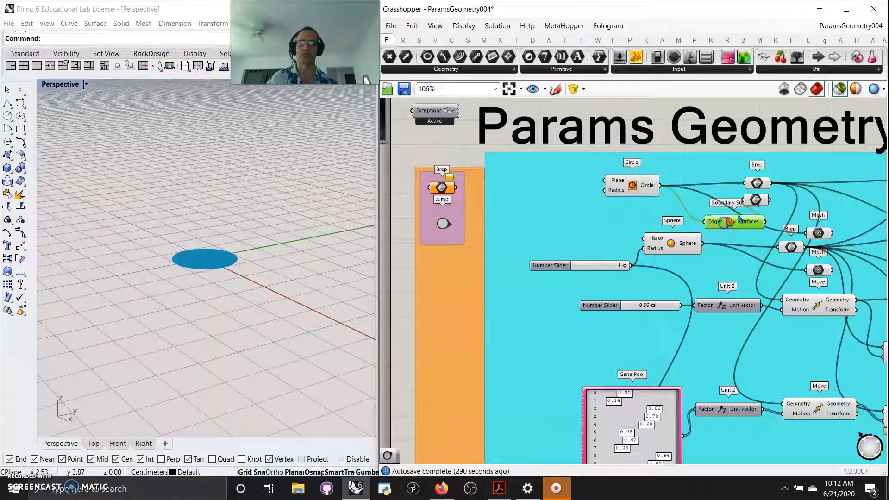
left_click_drag(739, 222, 710, 210)
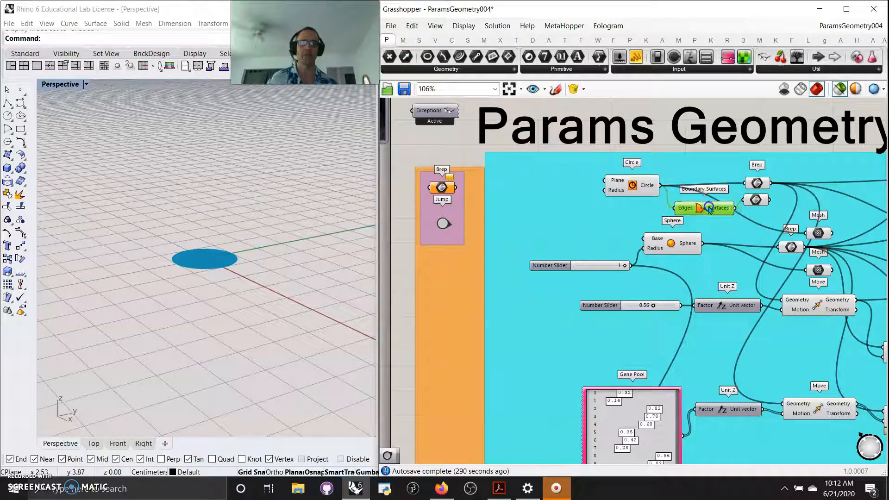
left_click(748, 201)
right_click_drag(750, 231, 675, 204)
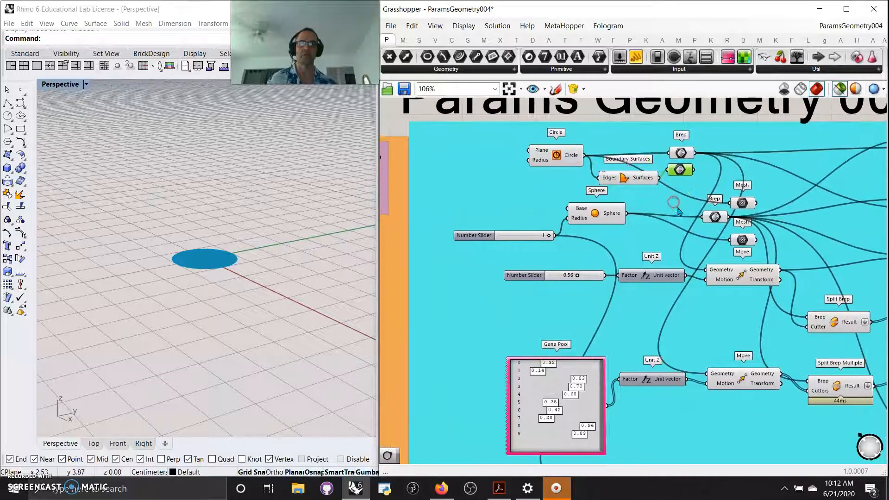
Compare the Sphere and Circle components with the Mesh parameters they feed by previewing each one
left_click(593, 217)
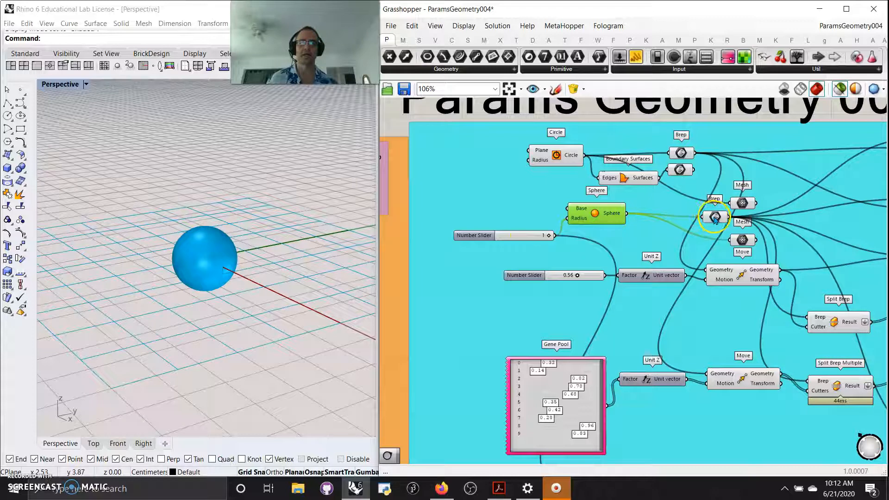
left_click(740, 204)
left_click(604, 219)
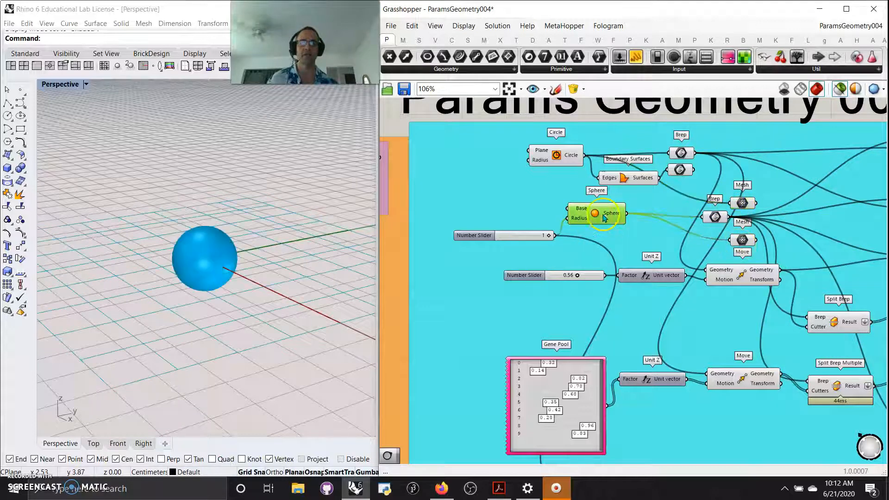
left_click(743, 241)
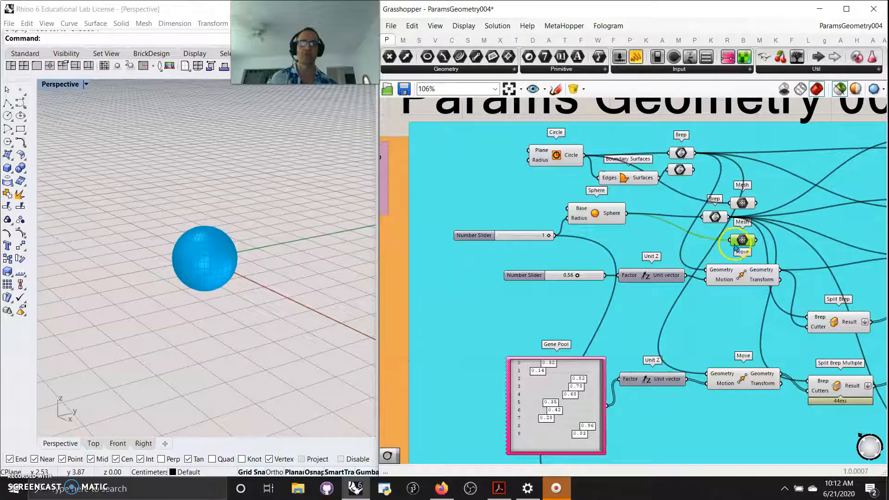
left_click(564, 159)
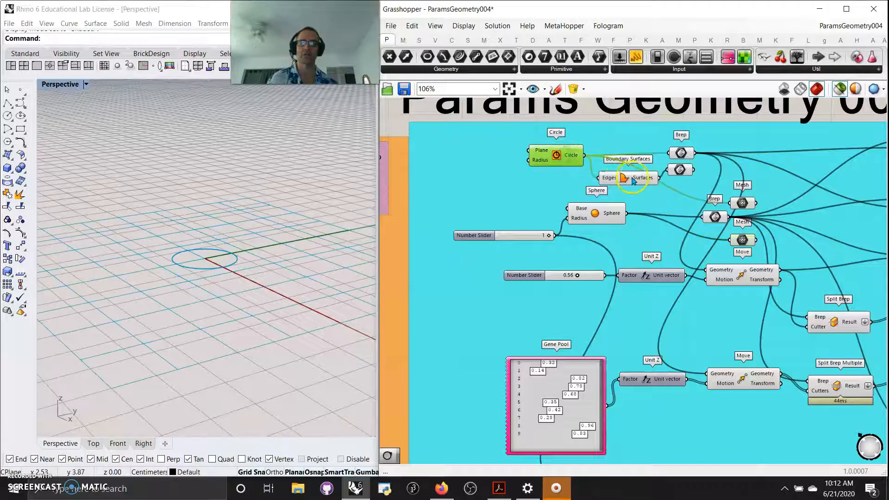
left_click(742, 203)
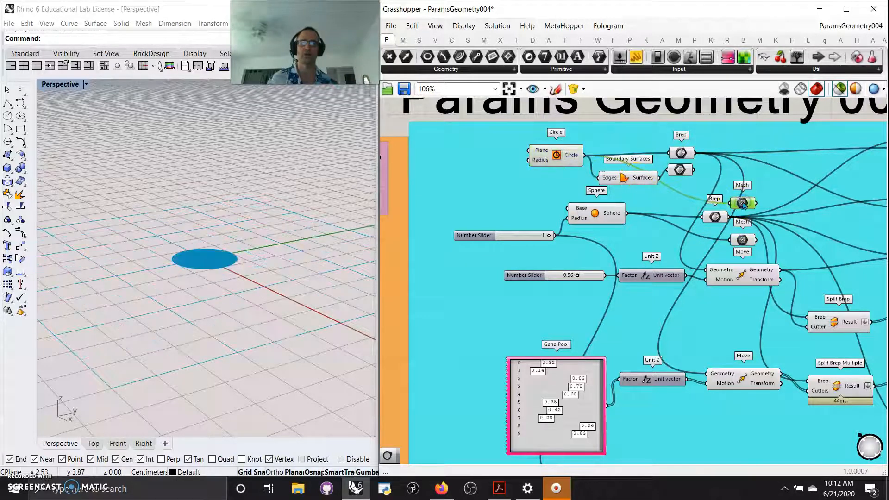
left_click(608, 214)
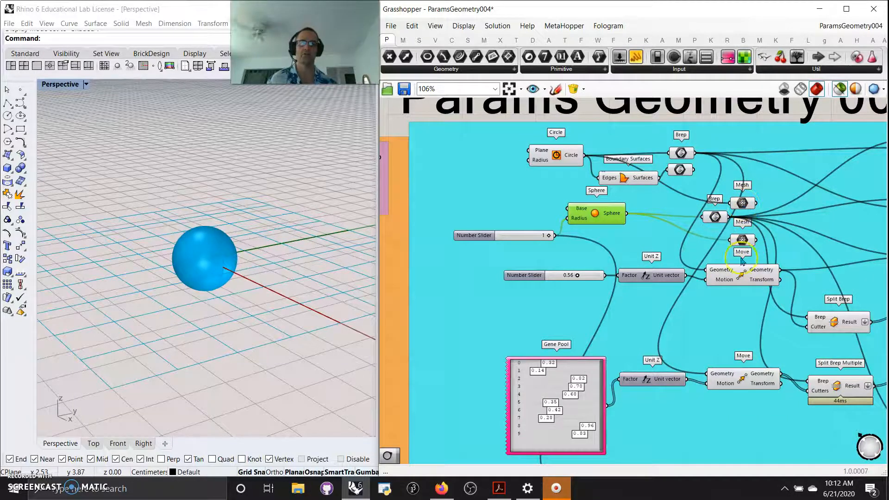
Check the Mesh and Brep parameter data, then preview the Move component on the circle Brep and set its Unit Z slider to 0.44
mouse_move(744, 243)
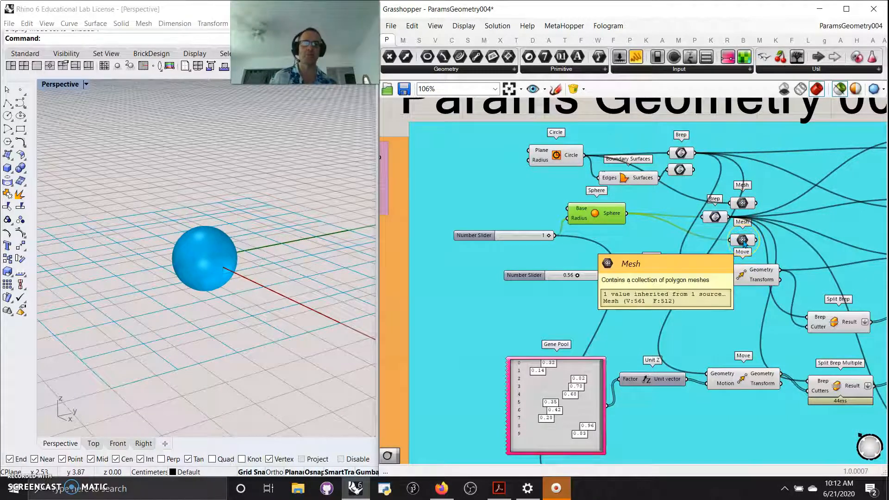
mouse_move(684, 173)
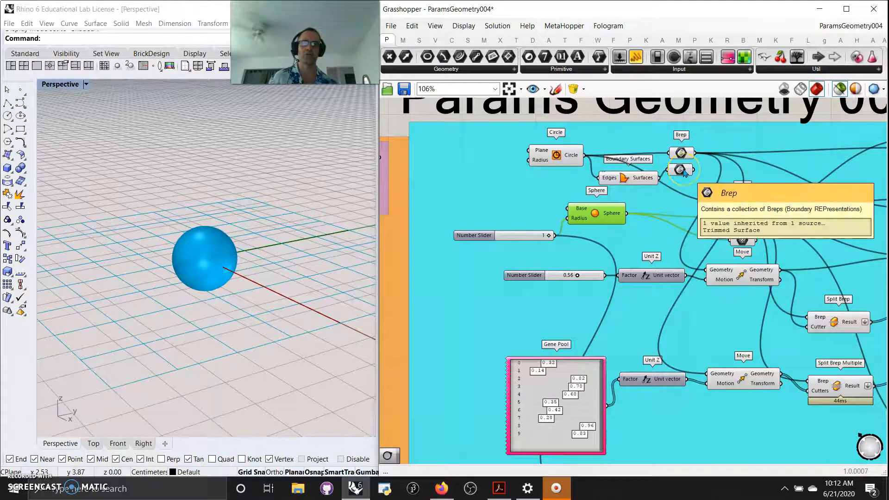
right_click_drag(700, 243, 559, 218)
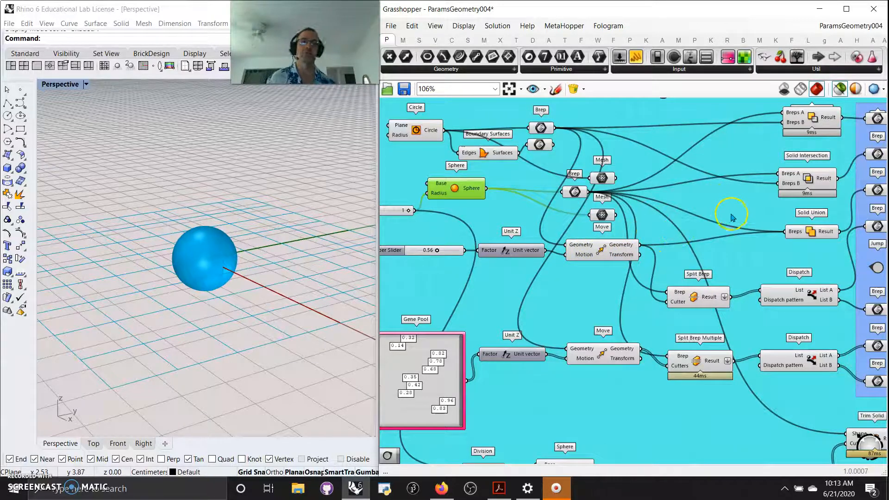
left_click(597, 253)
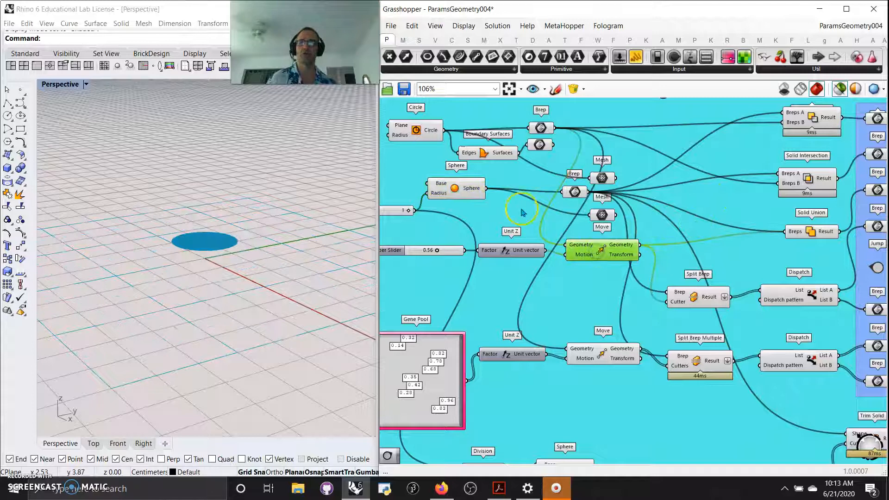
left_click_drag(437, 250, 431, 251)
Preview the Solid Difference result with its output Brep, and the Solid Intersection result, in the Perspective viewport
right_click_drag(718, 207, 579, 224)
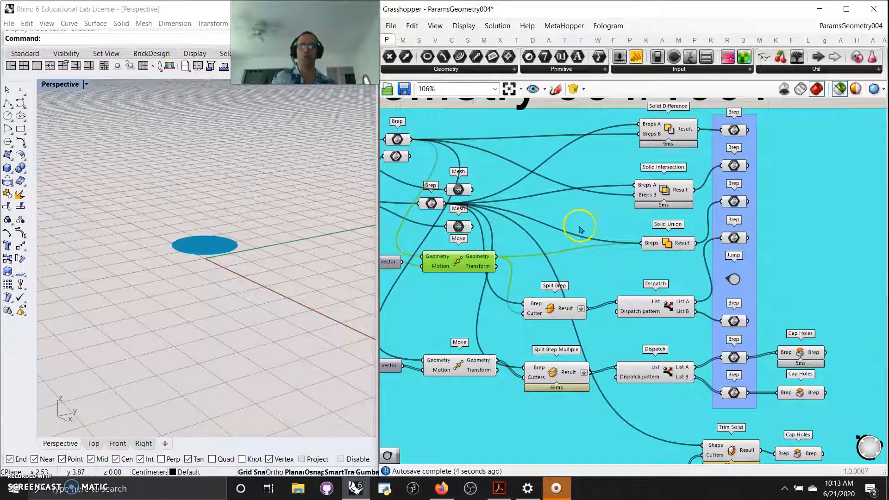
right_click_drag(576, 214, 548, 250)
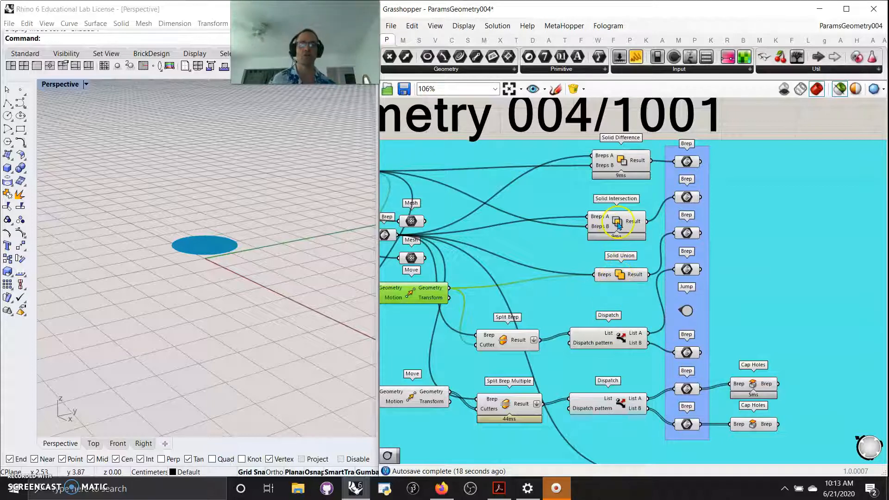
left_click(620, 163)
right_click_drag(270, 293, 293, 289)
left_click(686, 162)
right_click_drag(417, 208, 485, 226)
left_click(643, 238)
left_click(671, 239)
right_click_drag(268, 278, 246, 281)
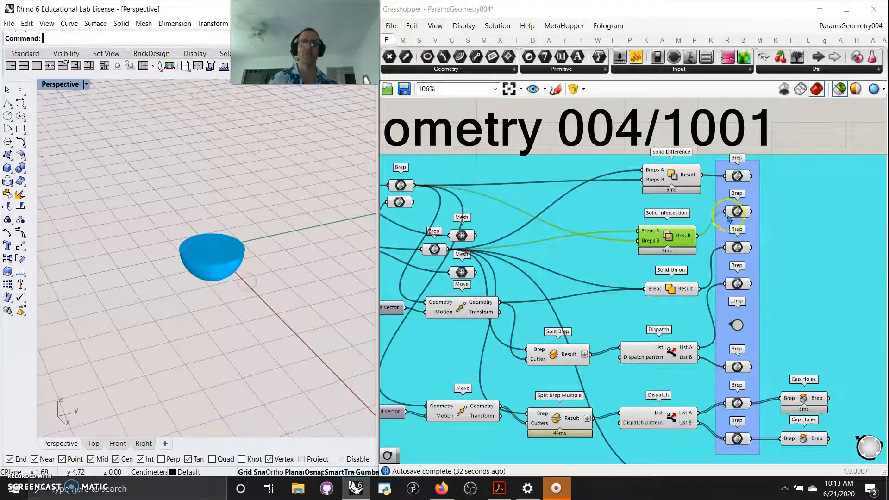
Examine the Solid Union result and its output Brep from above at close range
left_click(672, 292)
right_click_drag(260, 294, 230, 167)
scroll(215, 259, "up", 10)
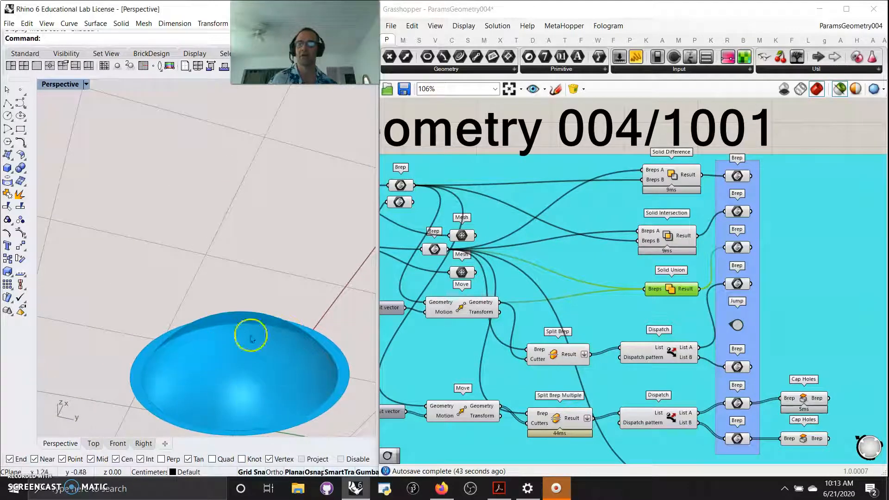
left_click(737, 247)
left_click(653, 288)
Bake the Solid Union output Brep into Rhino, delete the baked object and return to a side view
right_click(737, 253)
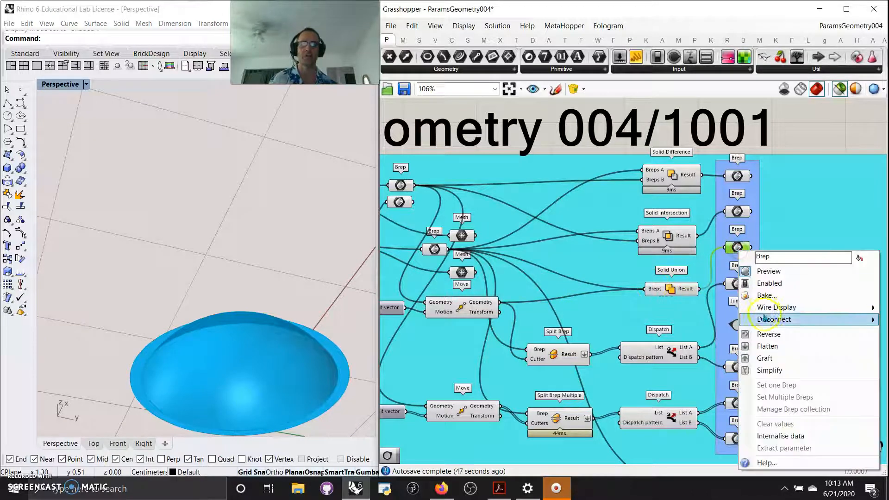
left_click(750, 296)
left_click(768, 400)
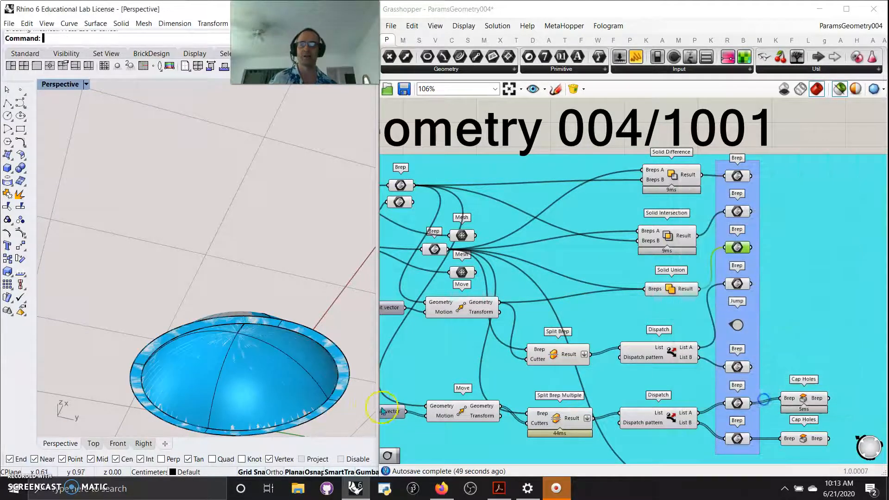
left_click(204, 420)
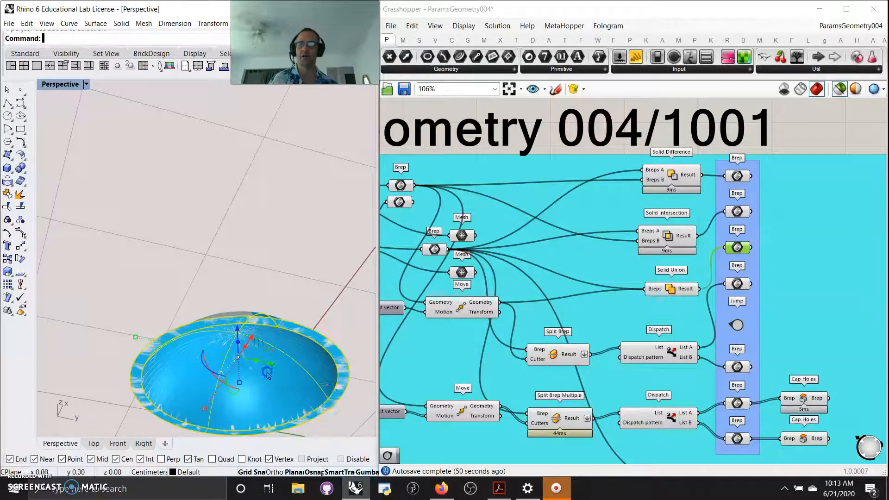
left_click(348, 424)
right_click_drag(366, 389, 342, 117)
Change the Sphere radius slider to three decimal places at 1.000, and set the Unit Z slider for the single cutter to 0.50
right_click_drag(439, 302, 679, 284)
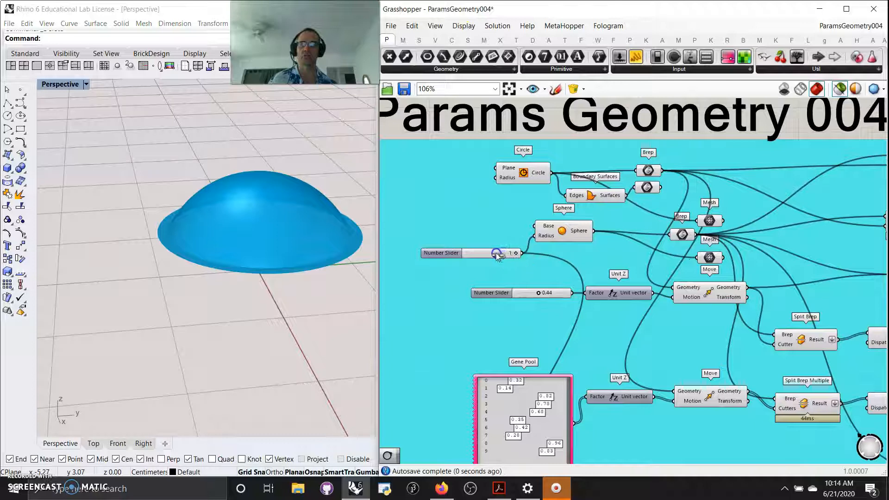
left_click_drag(490, 255, 503, 256)
right_click(493, 254)
left_click(514, 292)
left_click(506, 267)
left_click(526, 404)
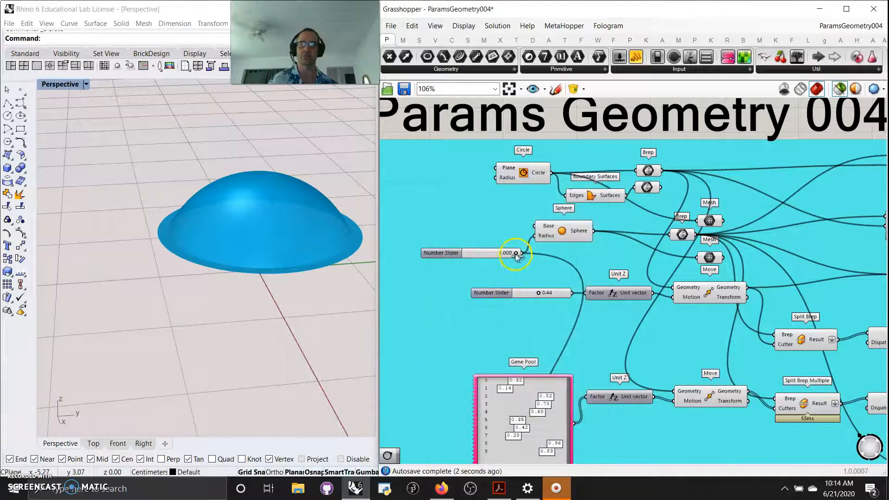
left_click_drag(513, 257, 536, 258)
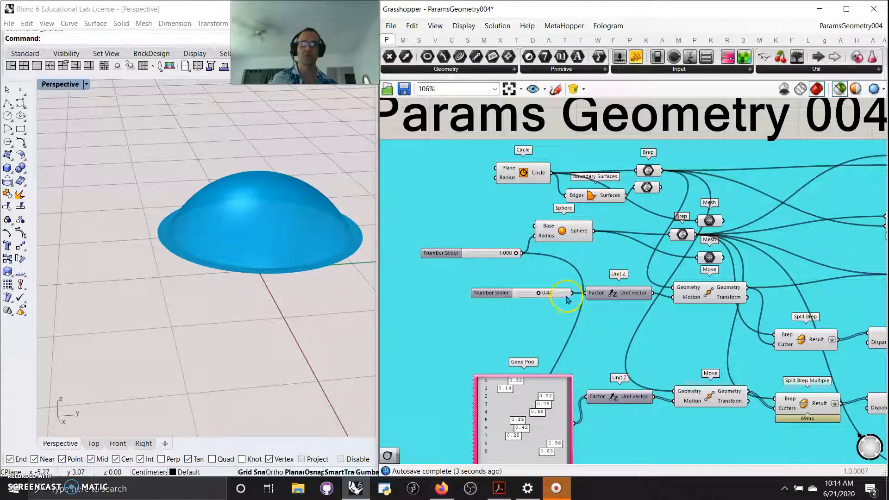
mouse_move(539, 294)
left_mouse_down()
mouse_move(552, 290)
mouse_move(540, 291)
left_mouse_up()
Preview the single-cutter Move component and the Split Brep result it feeds
right_click_drag(694, 334, 495, 239)
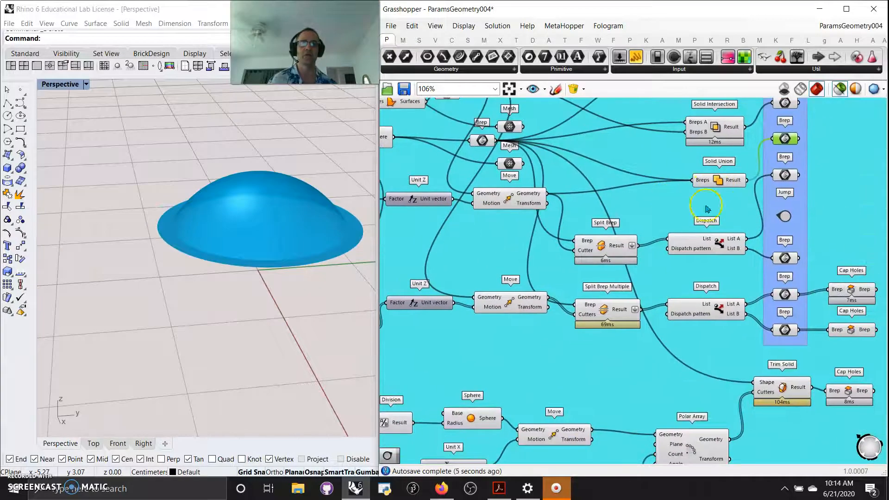
left_click(528, 204)
right_click_drag(549, 261, 635, 286)
left_click(687, 277)
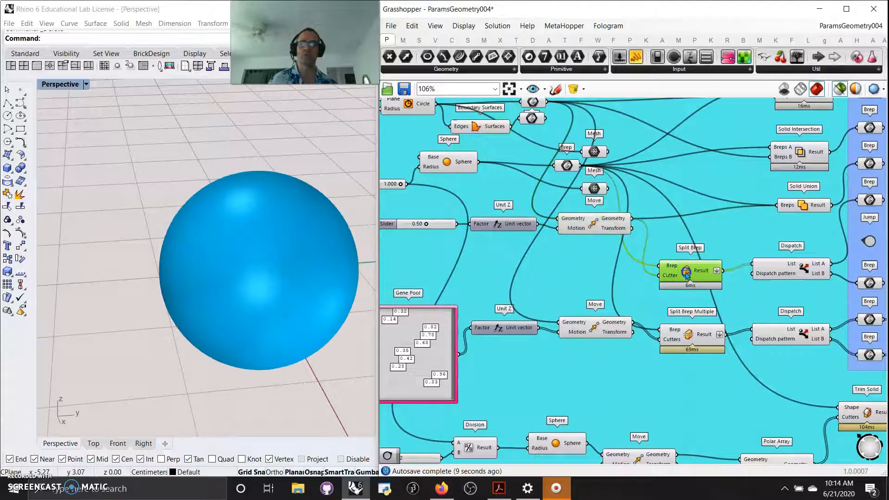
mouse_move(326, 308)
right_mouse_down()
mouse_move(323, 294)
mouse_move(341, 314)
right_mouse_up()
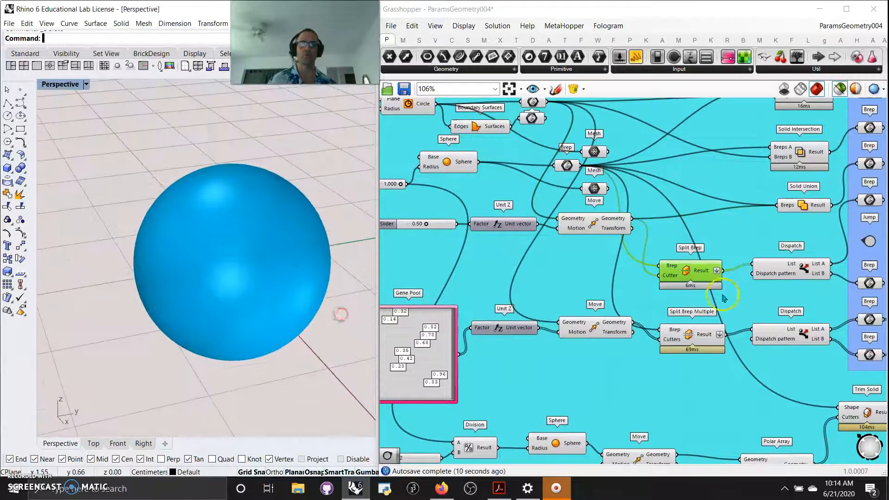
Preview the Breps from both lists of the Split Brep's Dispatch, and examine the List B piece up close
left_click(793, 271)
right_click_drag(801, 307, 650, 282)
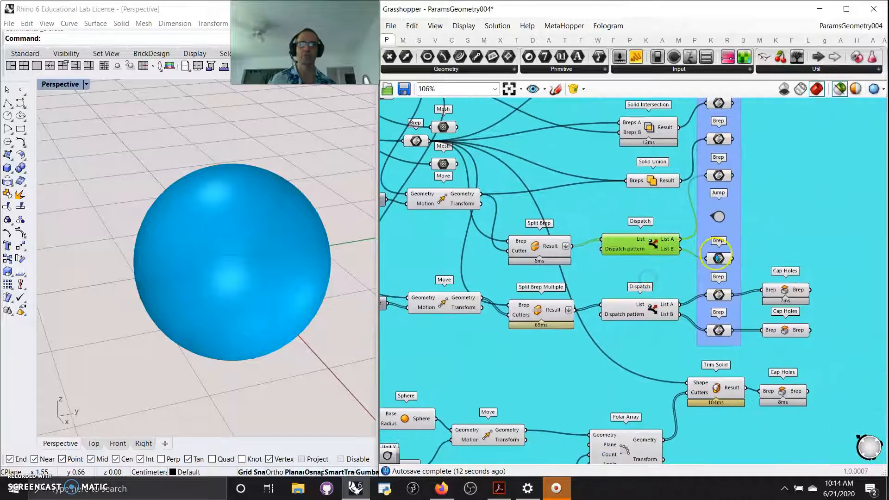
left_click(720, 176)
left_click(719, 258)
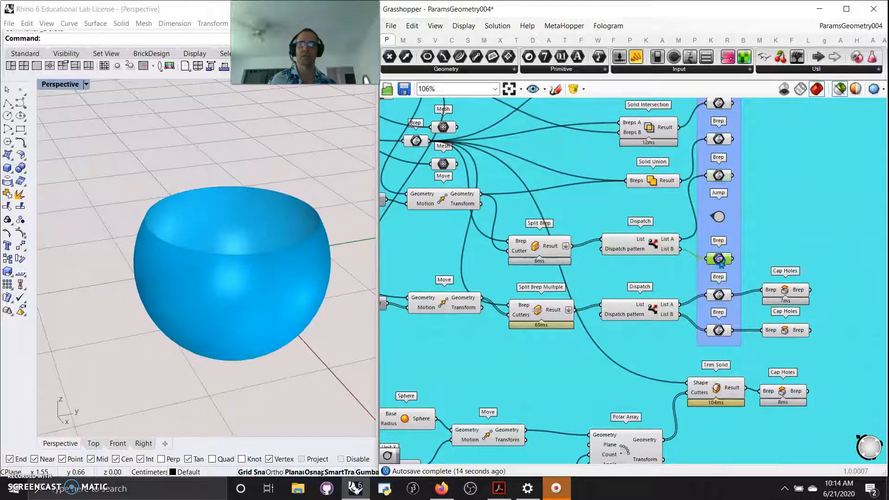
right_click_drag(298, 292, 277, 283)
scroll(200, 203, "up", 4)
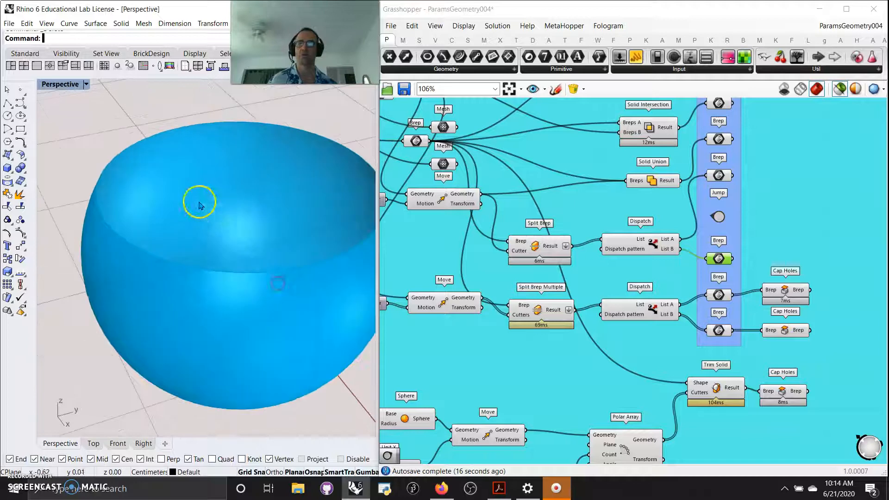
right_click_drag(222, 238, 258, 241)
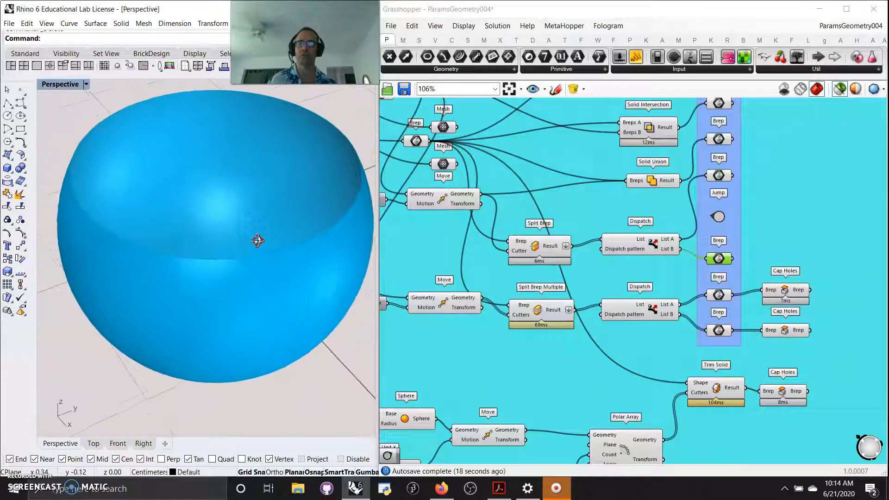
scroll(256, 220, "up", 5)
scroll(260, 226, "down", 6)
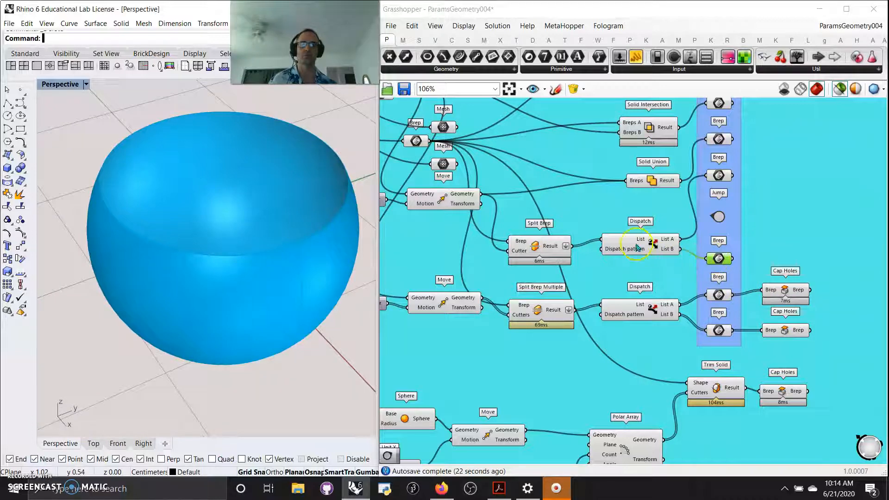
Move Split Brep Multiple closer beneath Split Brep, and preview the Move component supplying its cutters from the side
right_click_drag(591, 274, 730, 228)
right_click_drag(524, 208, 564, 249)
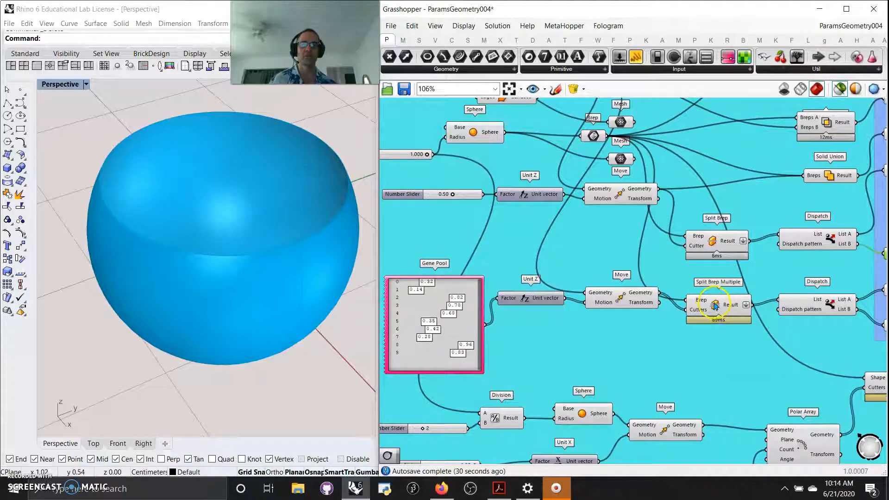
left_click(715, 306)
left_click_drag(714, 305, 715, 291)
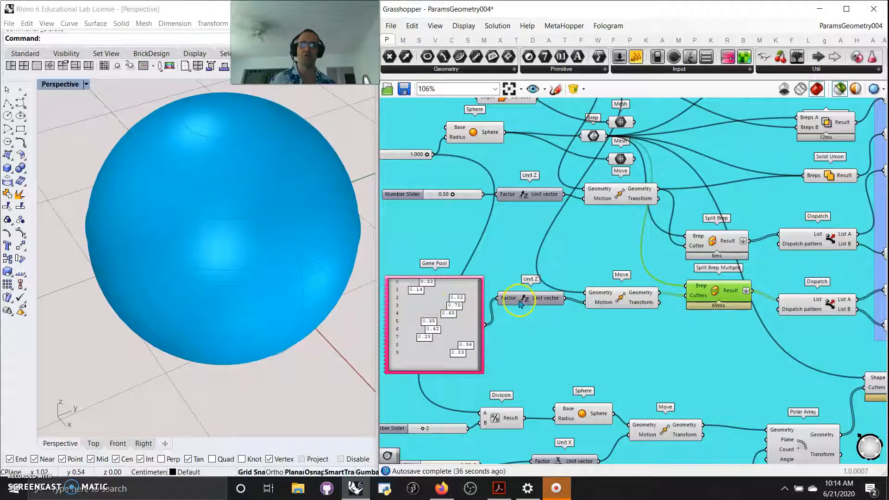
left_click(612, 304)
right_click_drag(255, 287, 255, 224)
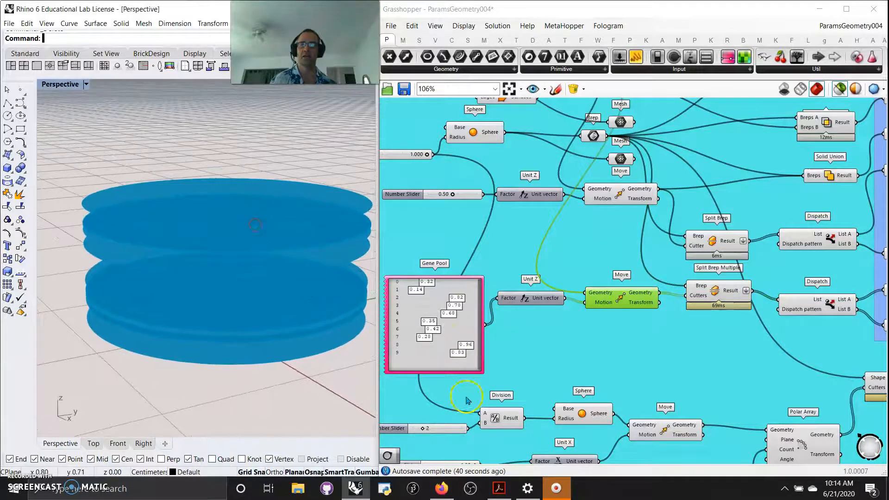
Randomize the Gene Pool values by 10% and then by 100%
right_click(435, 365)
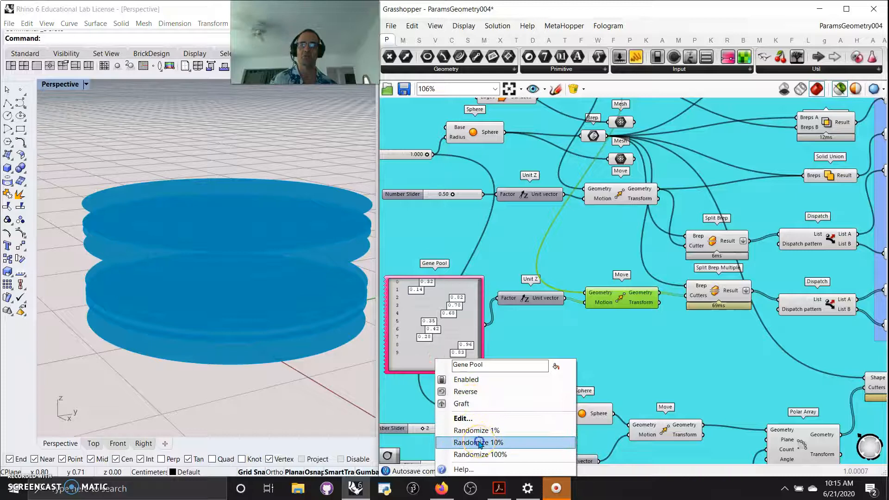
left_click(479, 443)
right_click(431, 359)
left_click(480, 441)
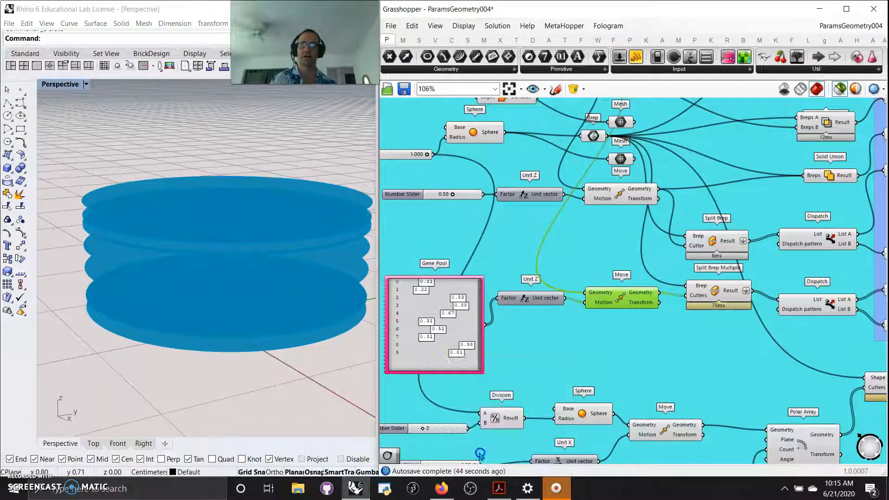
right_click(441, 323)
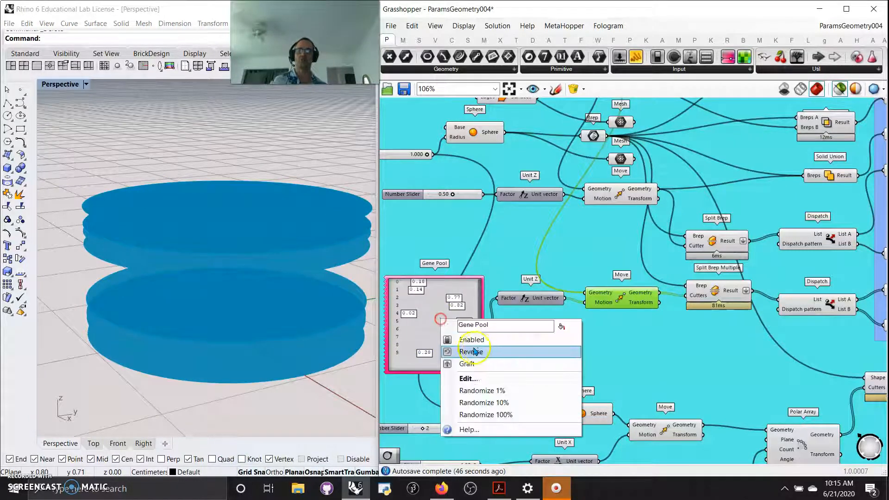
Compare the two Breps dispatched from Split Brep Multiple with their closed versions from the Cap Holes components
right_click_drag(717, 375, 508, 341)
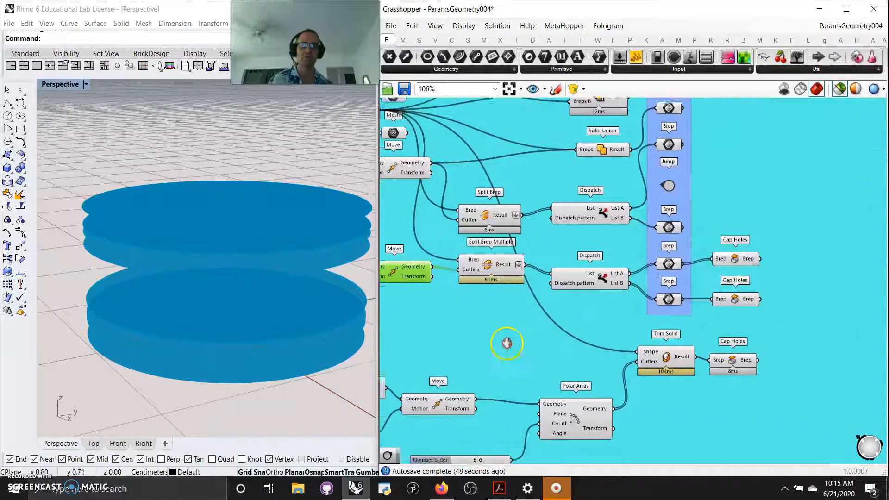
left_click(665, 268)
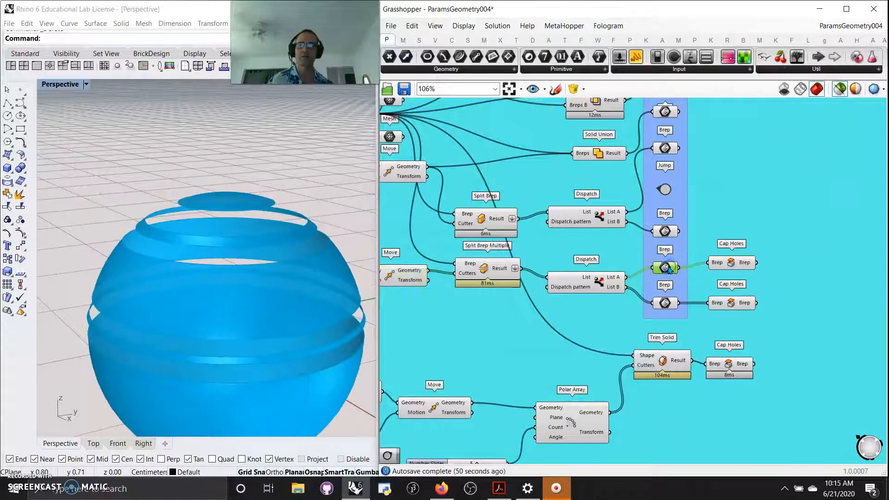
left_click(667, 304)
left_click(731, 262)
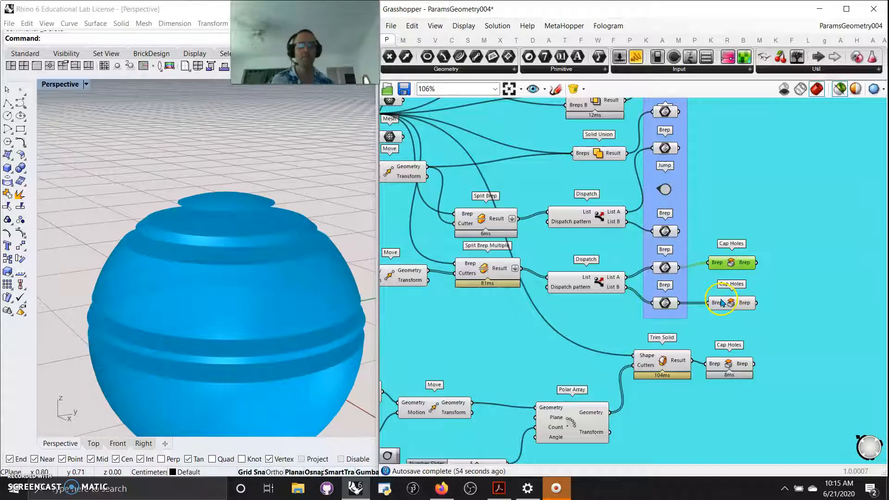
left_click(729, 304)
right_click_drag(314, 312, 307, 341)
Try the Unit Z and Sphere radius sliders, and set Gene Pool entry 3 to 0.55
right_click_drag(421, 337, 664, 328)
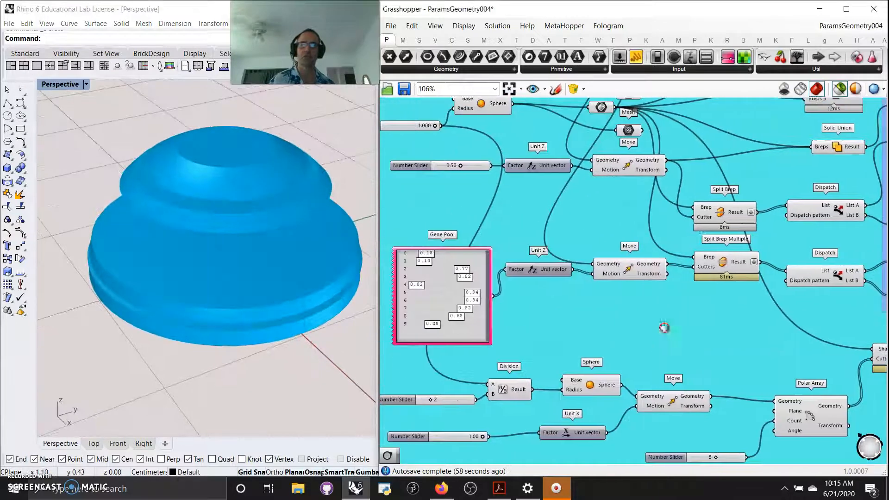
right_click_drag(537, 245, 589, 279)
left_click(571, 246)
left_click_drag(571, 246, 573, 246)
mouse_move(557, 362)
left_mouse_down()
mouse_move(567, 361)
mouse_move(560, 361)
left_mouse_up()
mouse_move(546, 209)
left_mouse_down()
mouse_move(507, 210)
mouse_move(559, 215)
left_mouse_up()
Preview the smaller Sphere whose radius comes from the Division component, and try the divisor slider
right_click_drag(656, 292, 534, 114)
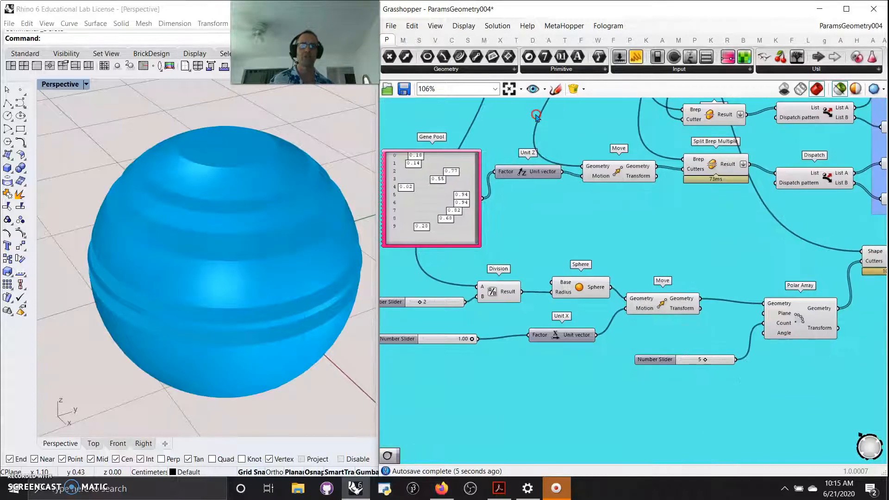
right_click_drag(619, 240, 626, 186)
scroll(626, 186, "down", 2)
right_click_drag(689, 167, 670, 202)
left_click(572, 253)
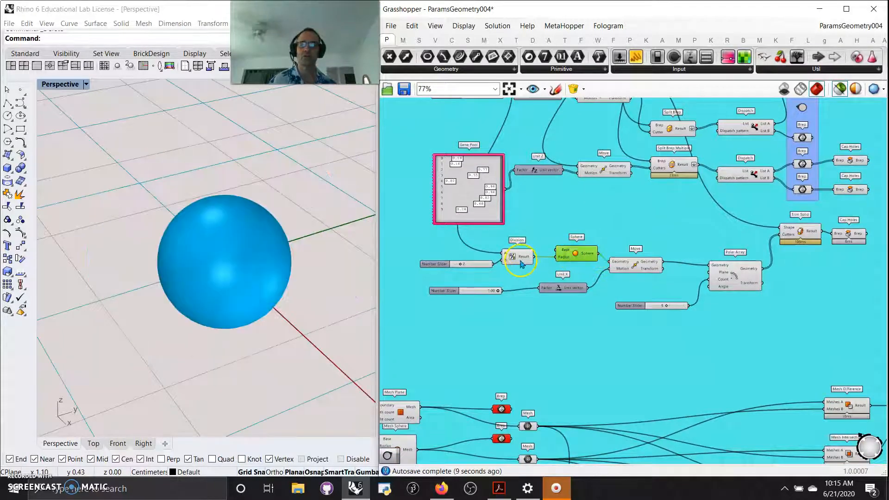
left_click_drag(459, 268, 462, 267)
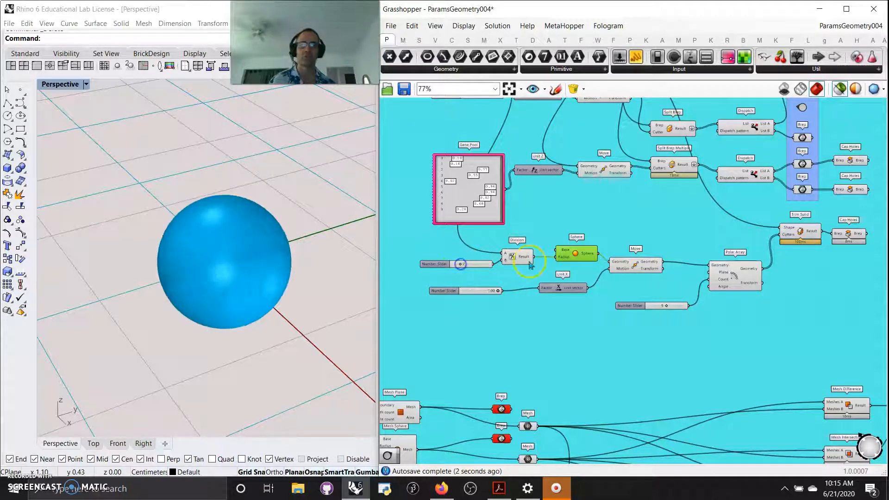
Preview the moved small sphere, its Polar Array copies and the main sphere Brep that they cut
left_click(635, 270)
left_click(715, 281)
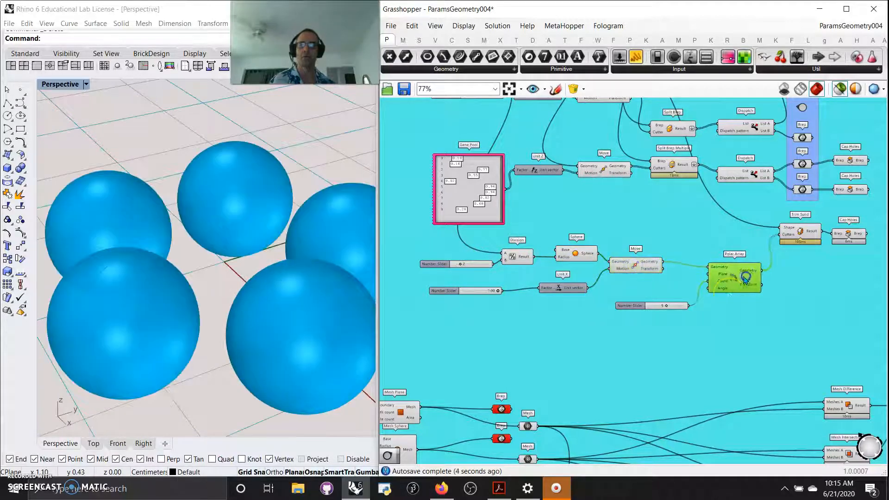
right_click_drag(703, 350, 589, 383)
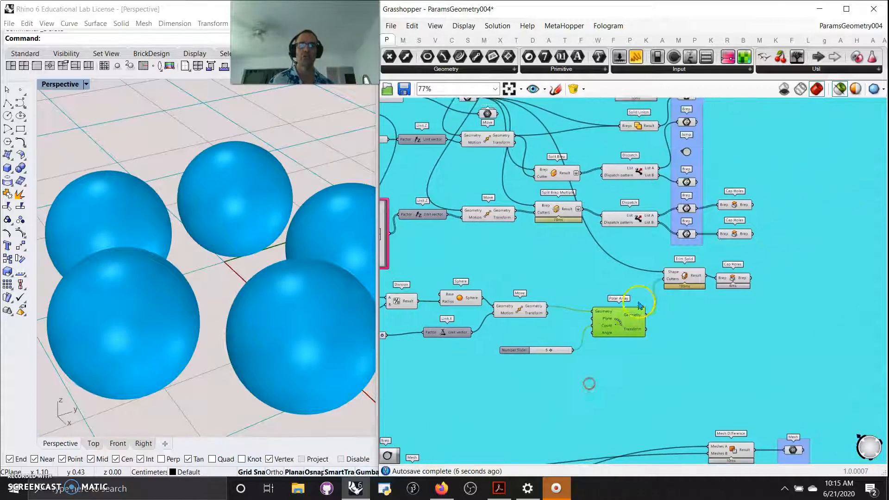
right_click_drag(509, 266, 527, 314)
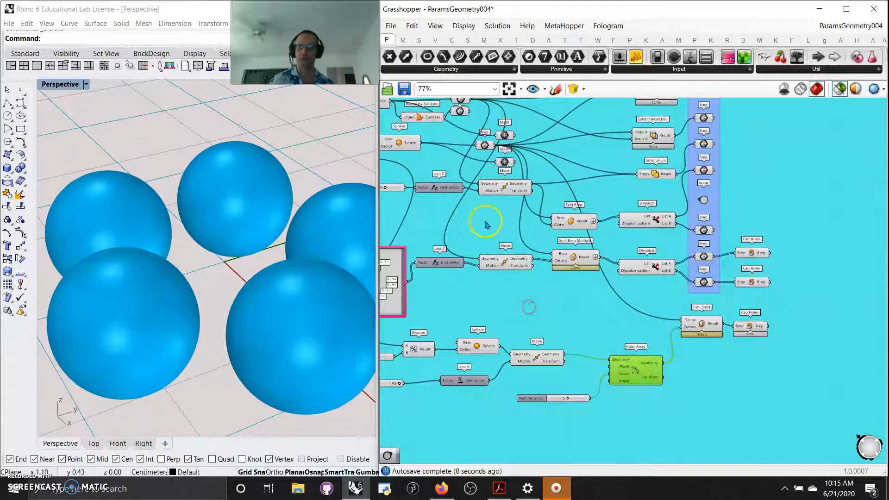
left_click(486, 147)
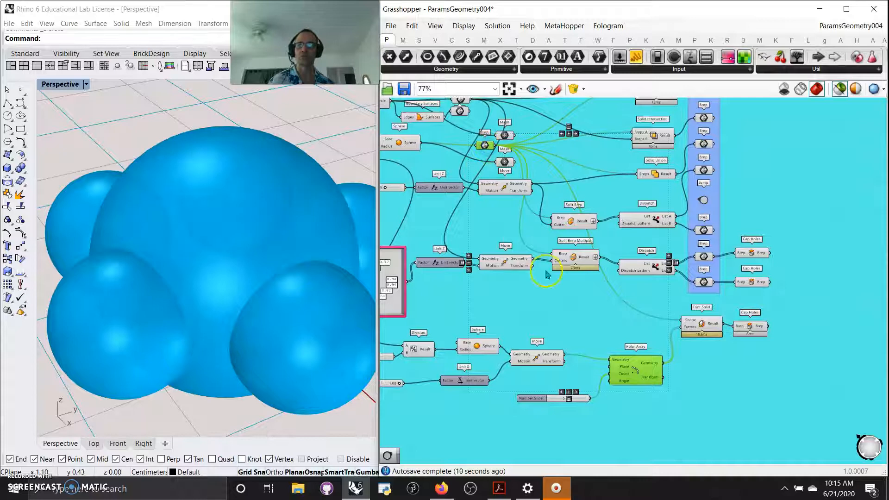
Compare the Trim Solid result with its closed version from the Cap Holes component
left_click(700, 326)
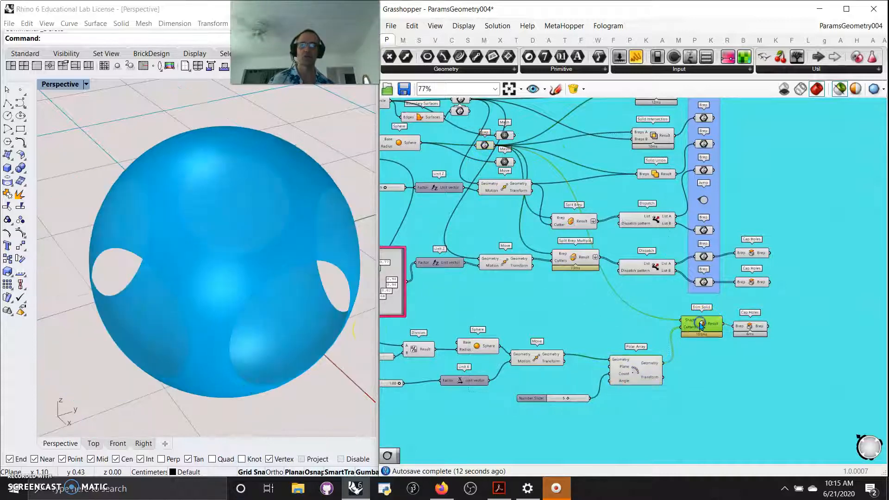
right_click_drag(308, 332, 262, 296)
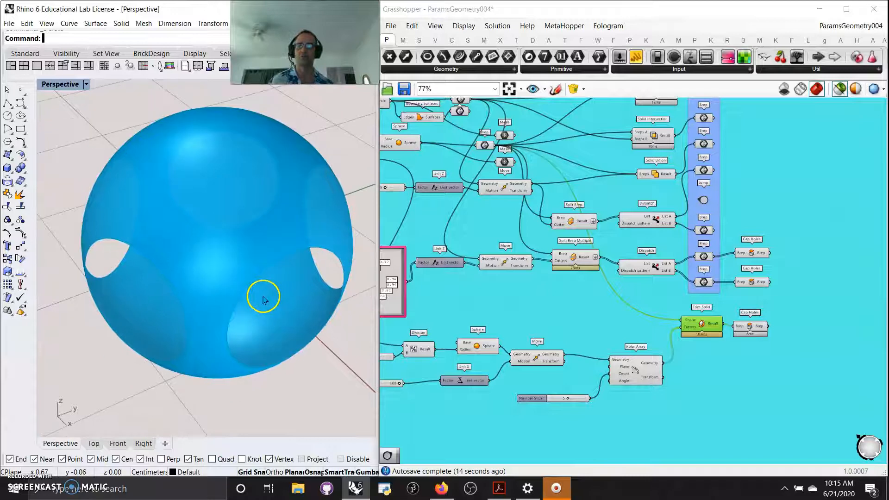
left_click(749, 327)
right_click_drag(262, 336, 272, 296)
Try the Division divisor slider and reduce the Unit X distance of the cutting spheres to about 0.86
right_click_drag(396, 383, 607, 347)
scroll(241, 307, "down", 3)
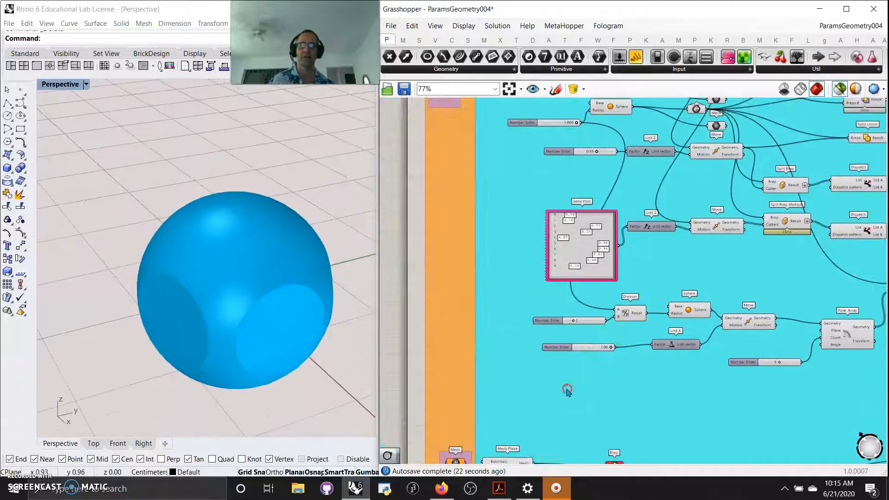
right_click_drag(566, 388, 598, 383)
scroll(617, 361, "up", 2)
right_click_drag(724, 381, 638, 359)
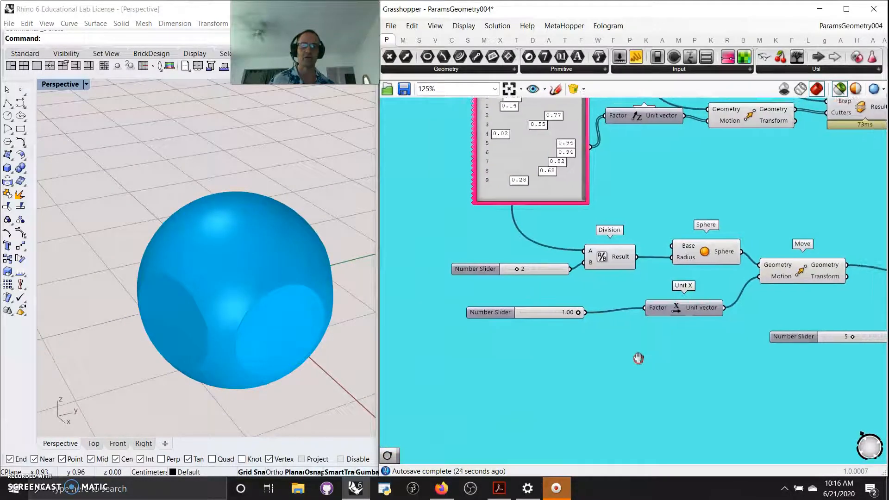
mouse_move(516, 270)
left_mouse_down()
mouse_move(526, 270)
mouse_move(518, 275)
left_mouse_up()
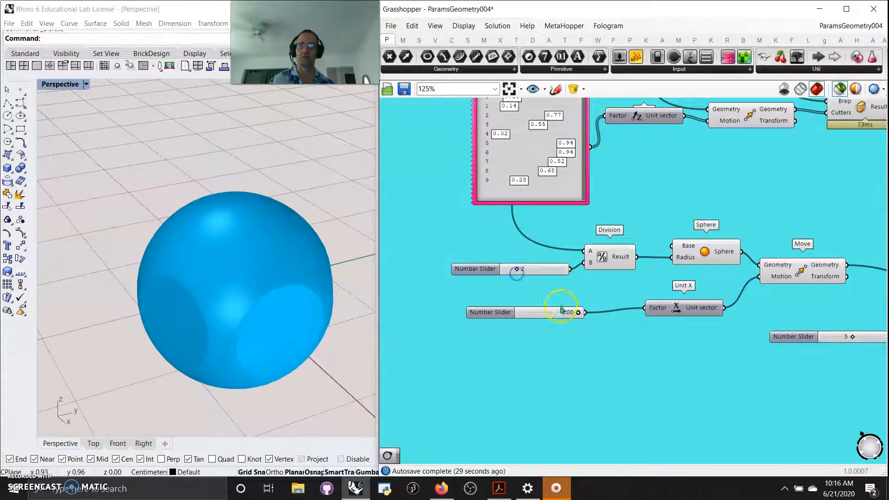
mouse_move(563, 315)
left_mouse_down()
mouse_move(544, 315)
mouse_move(572, 315)
left_mouse_up()
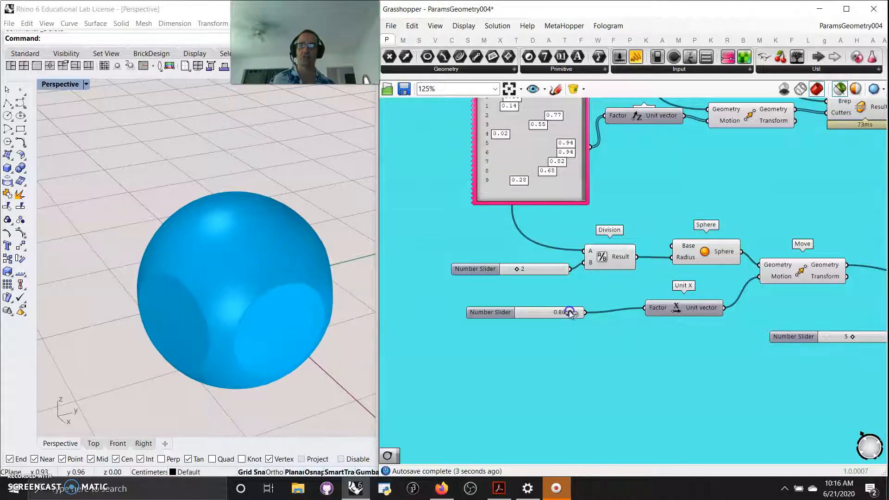
Set the Polar Array count to 4 and preview the arrayed spheres
right_click_drag(680, 390, 561, 351)
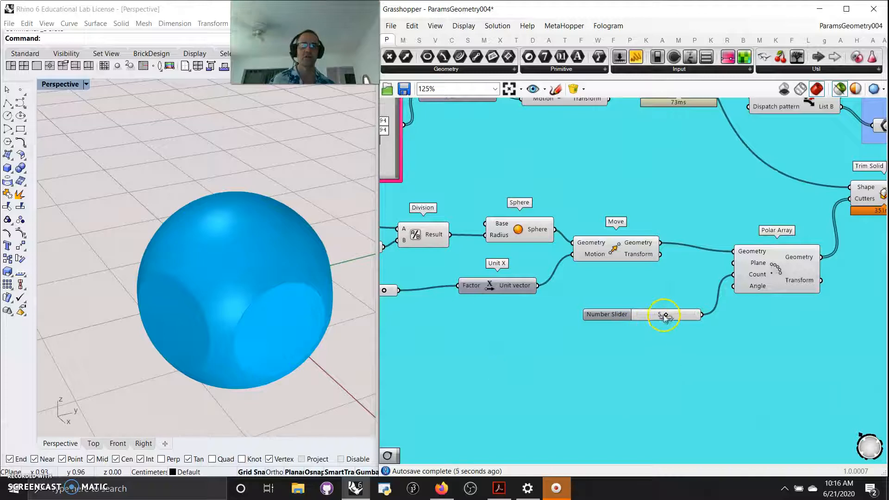
mouse_move(657, 317)
left_mouse_down()
mouse_move(648, 318)
mouse_move(690, 320)
mouse_move(657, 320)
left_mouse_up()
right_click_drag(772, 359, 528, 357)
left_click(539, 264)
right_click_drag(700, 297, 741, 230)
Preview the Mesh Plane component in the mesh section of the definition and view the whole plane
scroll(566, 298, "down", 5)
right_click_drag(529, 306, 665, 242)
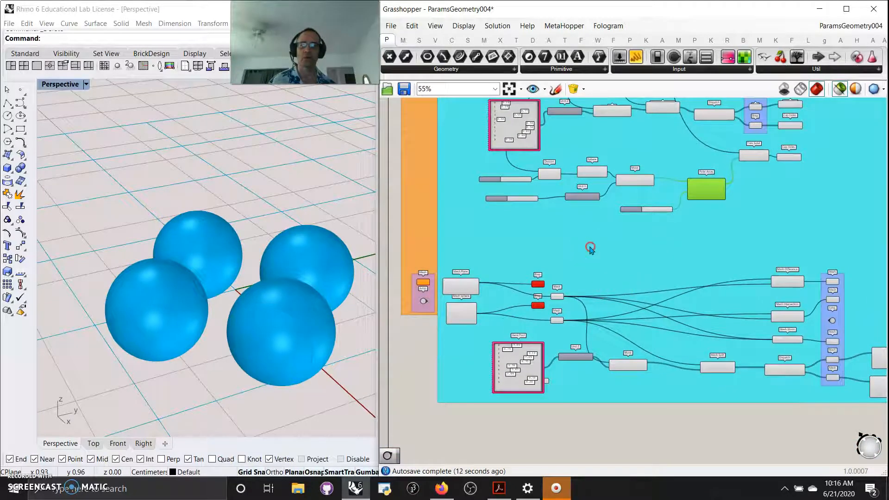
right_click_drag(591, 248, 606, 171)
scroll(480, 232, "up", 6)
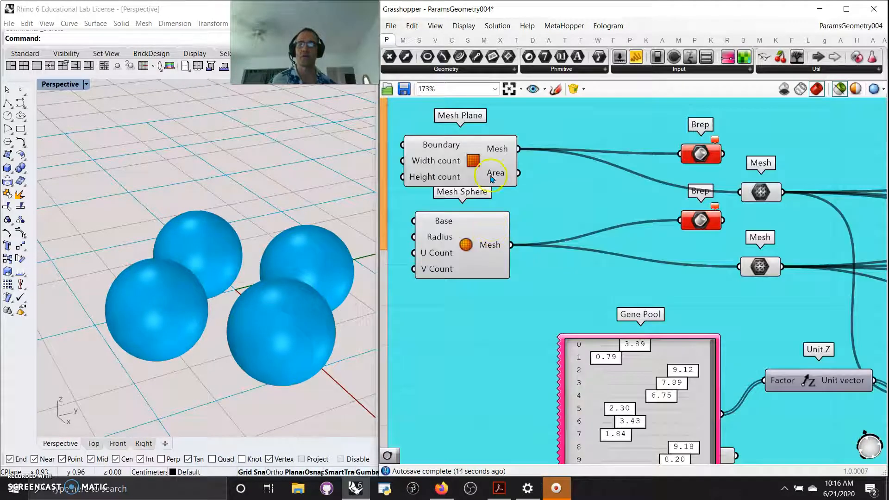
left_click(461, 176)
scroll(182, 321, "down", 5)
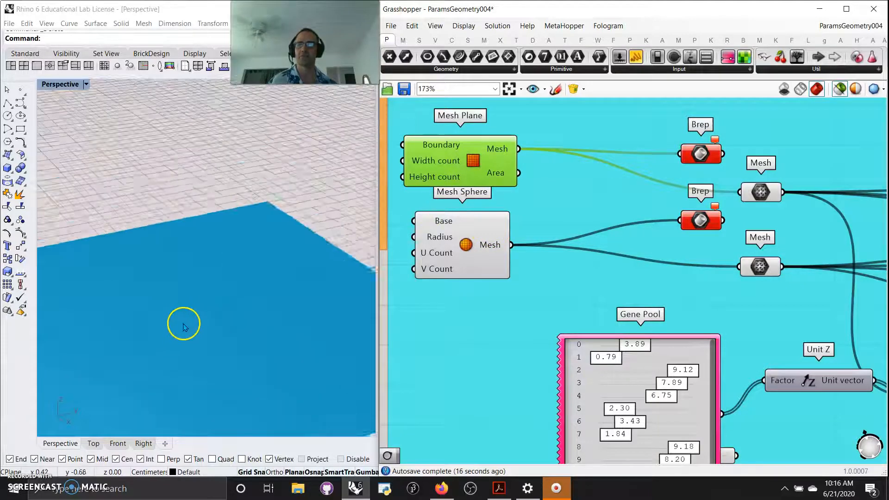
right_click_drag(218, 364, 231, 356)
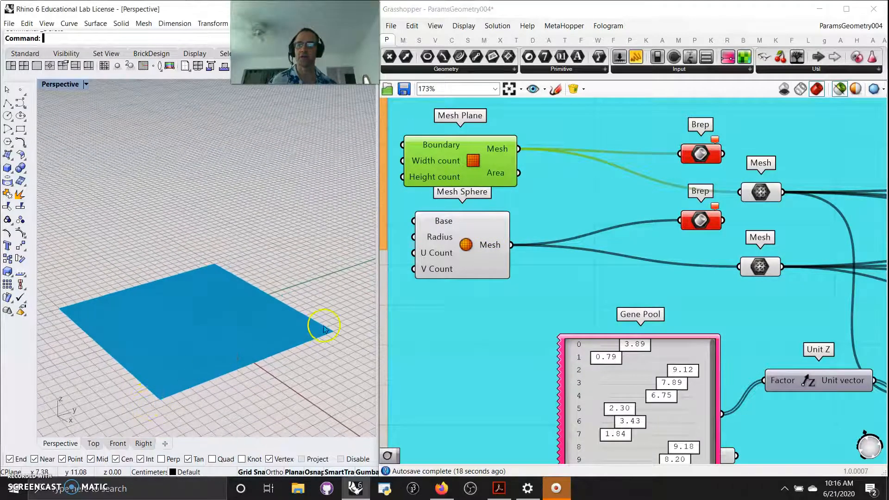
Compare Mesh Plane and Mesh Sphere with the Mesh parameters they feed, next to the Brep parameters
right_click_drag(446, 321, 527, 370)
mouse_move(529, 199)
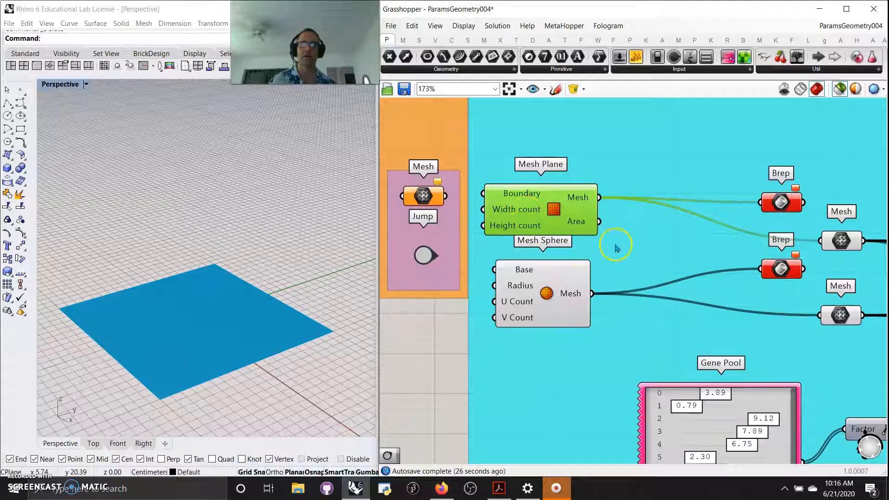
right_click_drag(785, 205, 714, 170)
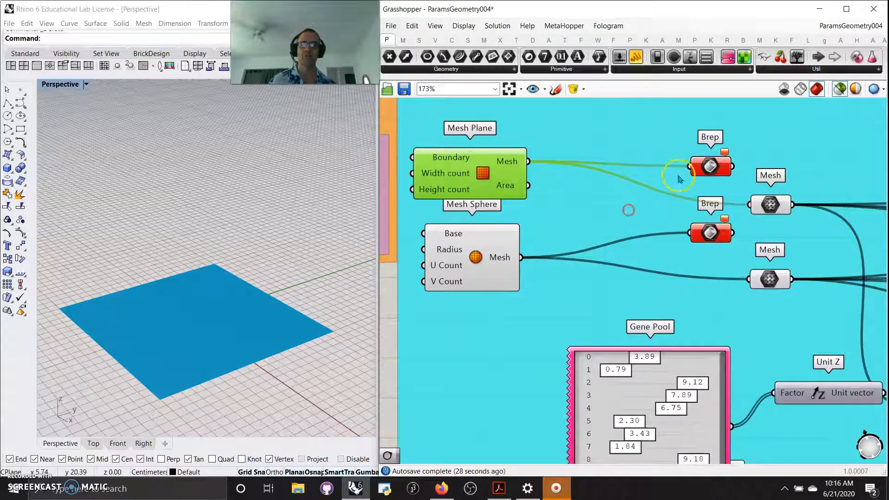
left_click(765, 208)
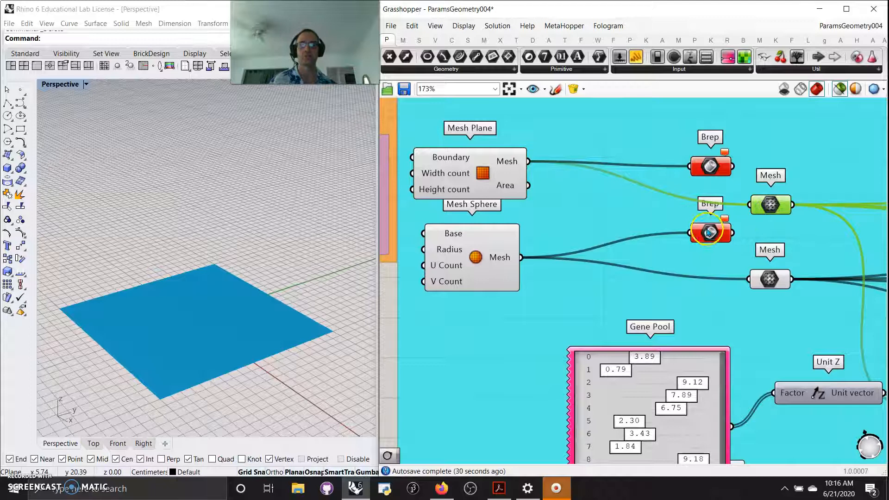
left_click(489, 266)
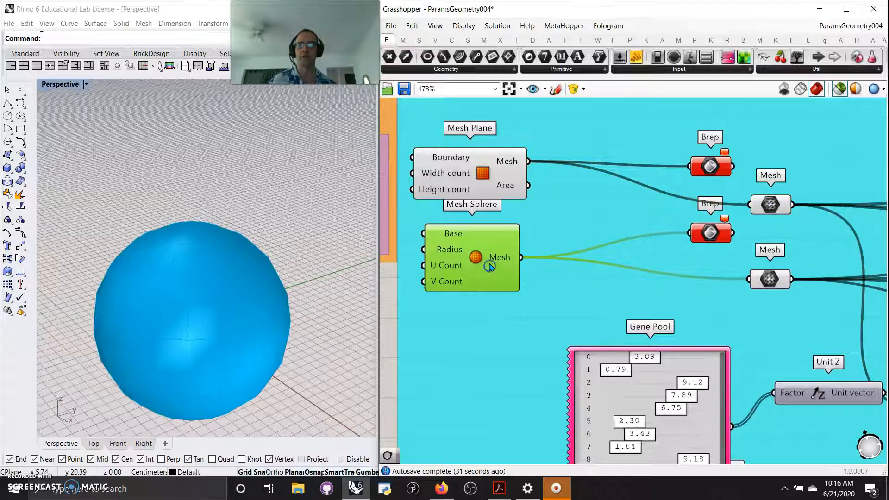
left_click(774, 282)
Preview the Mesh Difference result of the sphere and plane meshes and inspect it from another angle
scroll(778, 314, "down", 5)
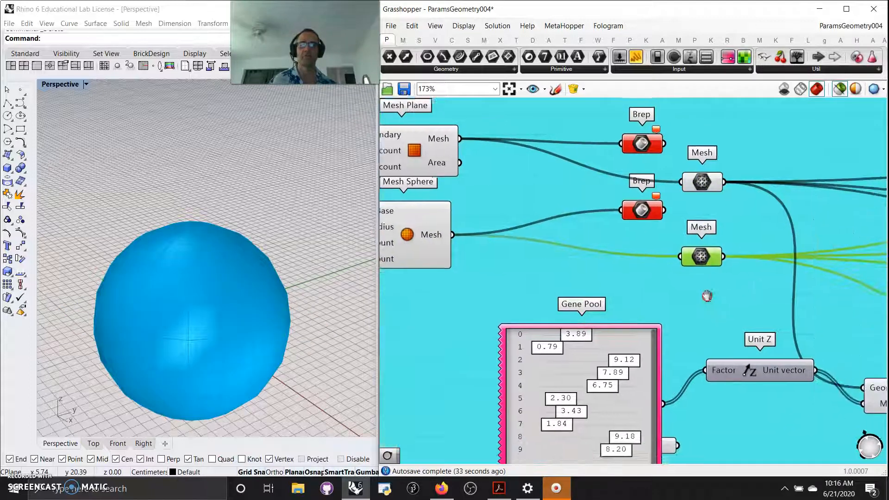
right_click_drag(620, 295, 551, 257)
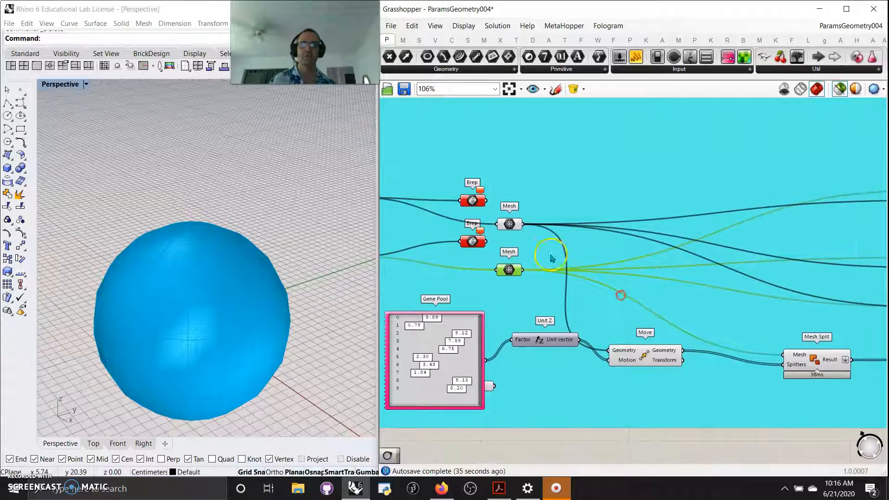
right_click_drag(690, 269, 567, 263)
left_click(831, 195)
right_click_drag(264, 343, 237, 260)
Preview the Mesh Intersection and Mesh Union results, and compare the Mesh parameters holding the difference and intersection
right_click_drag(728, 276, 540, 291)
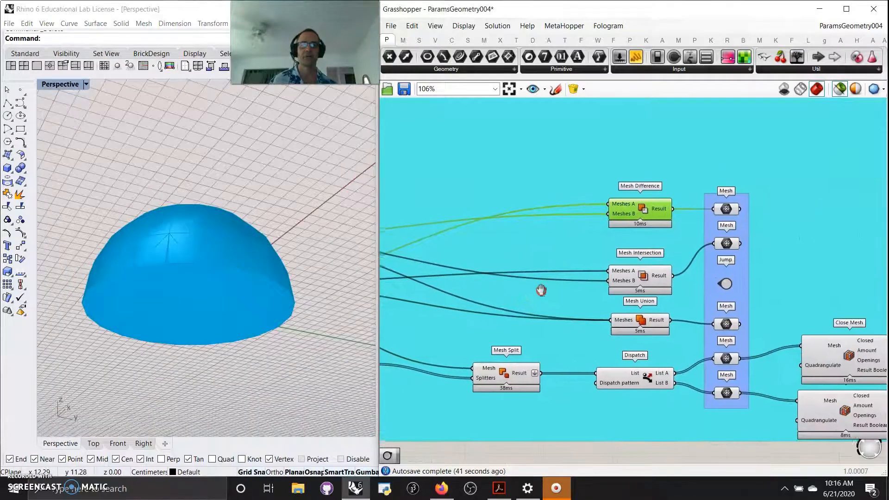
left_click(641, 275)
right_click_drag(215, 269, 224, 386)
left_click(726, 208)
left_click(726, 242)
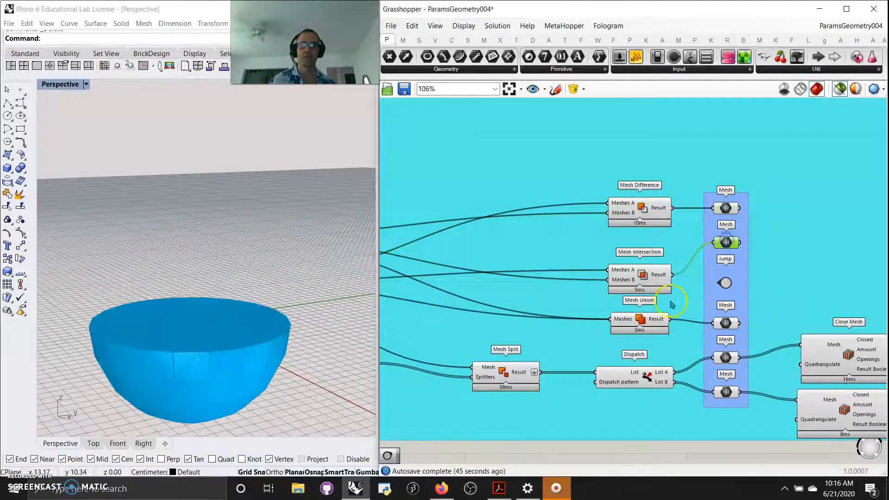
left_click(637, 322)
right_click_drag(258, 337, 254, 287)
Preview the stack of mesh planes that Move offsets along Unit Z by the Gene Pool values
right_click_drag(508, 318, 786, 259)
left_click(802, 231)
right_click_drag(560, 329, 632, 347)
left_click(689, 309)
right_click_drag(362, 275, 308, 331)
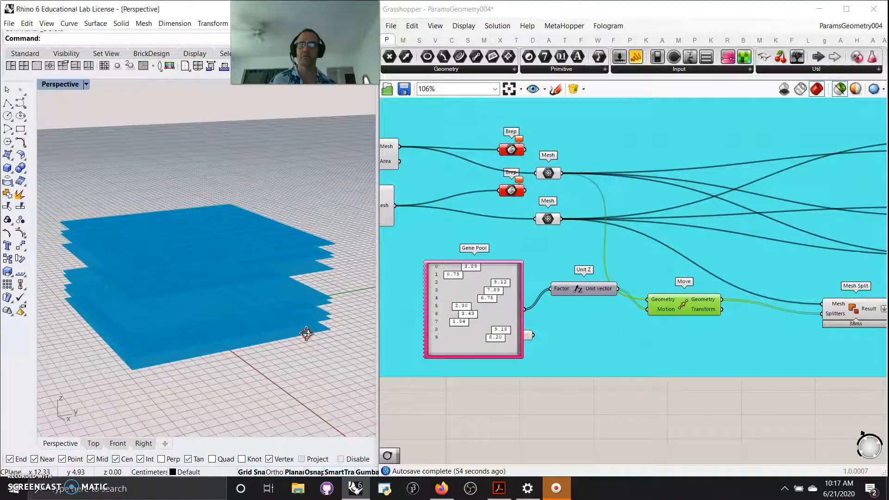
Preview the sphere mesh together with the moved planes and randomize the Gene Pool that sets their heights
left_click(550, 222)
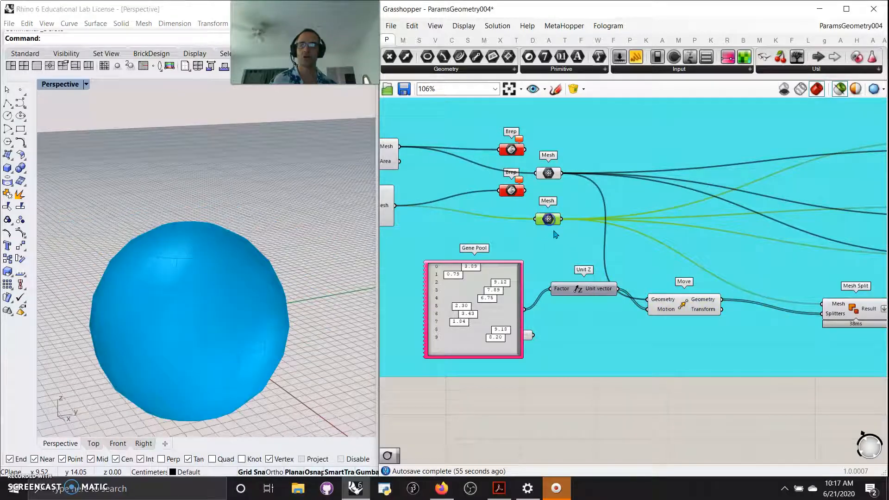
left_click(683, 308, "shift")
mouse_move(198, 360)
right_mouse_down()
mouse_move(218, 340)
mouse_move(210, 359)
right_mouse_up()
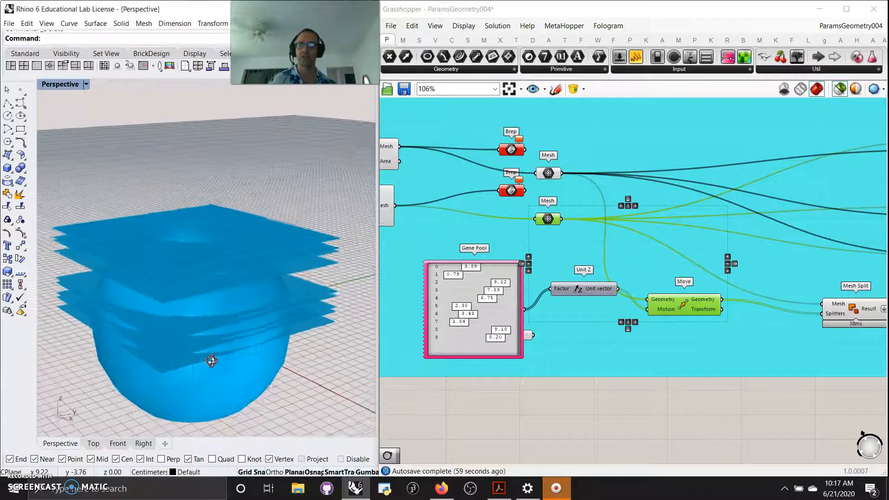
right_click(491, 315)
left_click(518, 398)
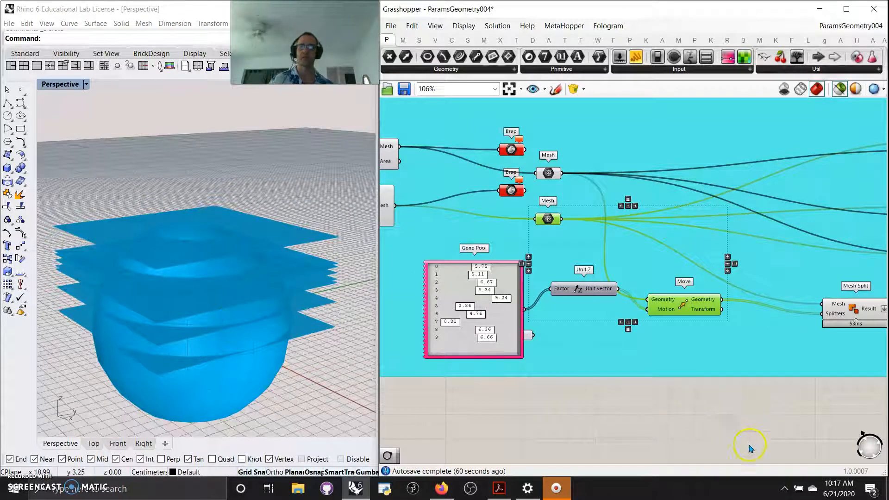
Add a Negative component, feed it the Unit Z vector, and add its result to Move's Motion input
right_click_drag(740, 421, 700, 410)
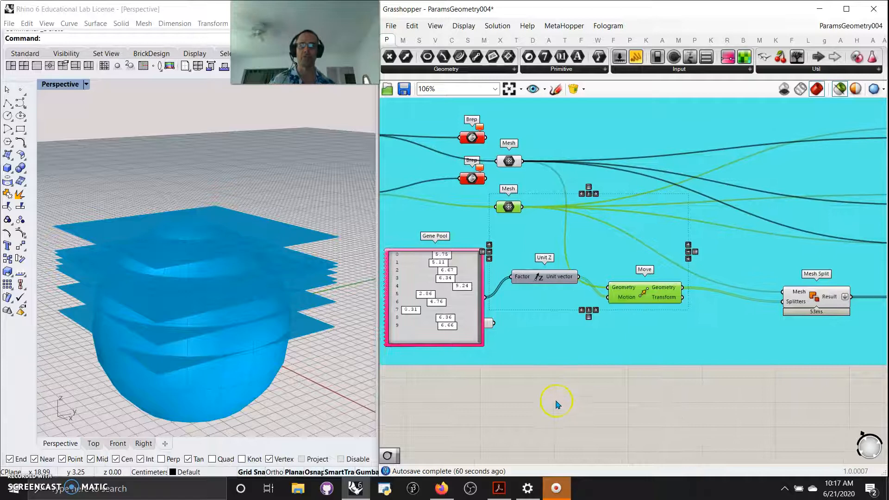
double_click(555, 397)
type("neg")
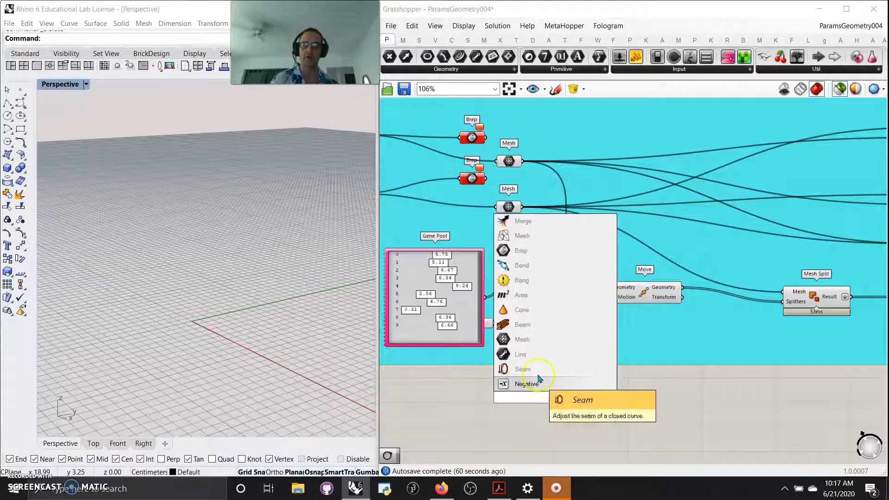
left_click(532, 383)
left_click_drag(579, 276, 529, 397)
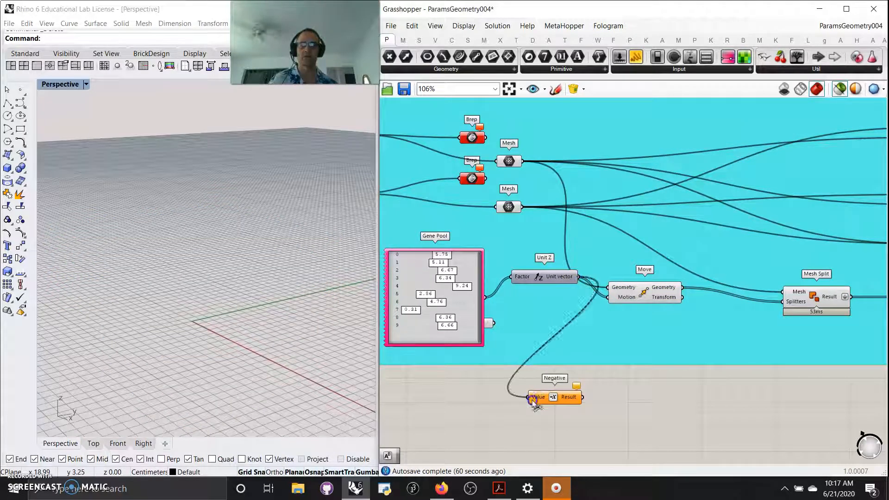
left_click_drag(580, 323, 608, 297)
Inspect the moved planes with the negative vectors included and preview the Mesh Split result
right_click_drag(248, 358, 258, 368)
left_click(814, 301)
Disconnect the Negative result from Move's Motion input and reposition the Negative component
right_click_drag(750, 413, 709, 395)
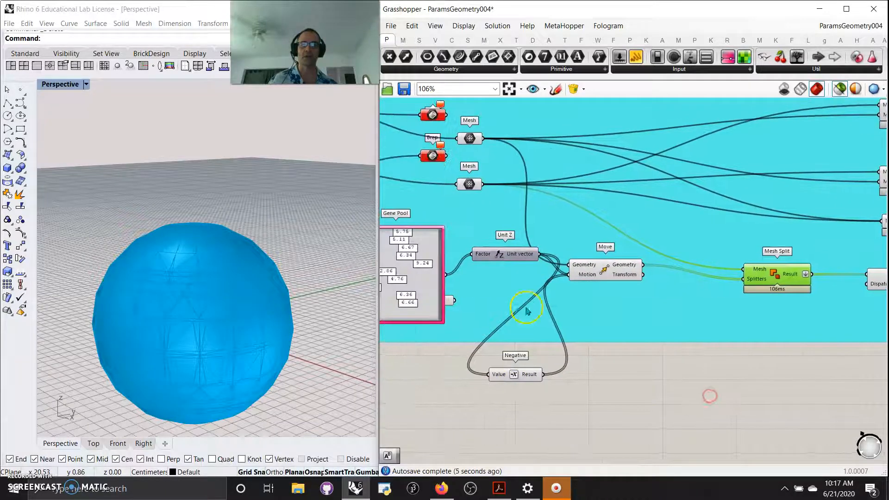
left_click_drag(571, 272, 621, 313, "ctrl")
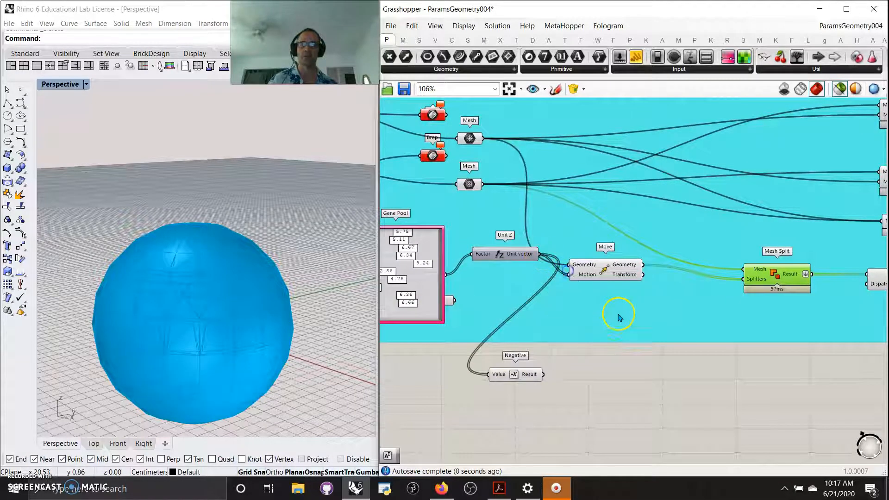
left_click_drag(520, 377, 552, 370)
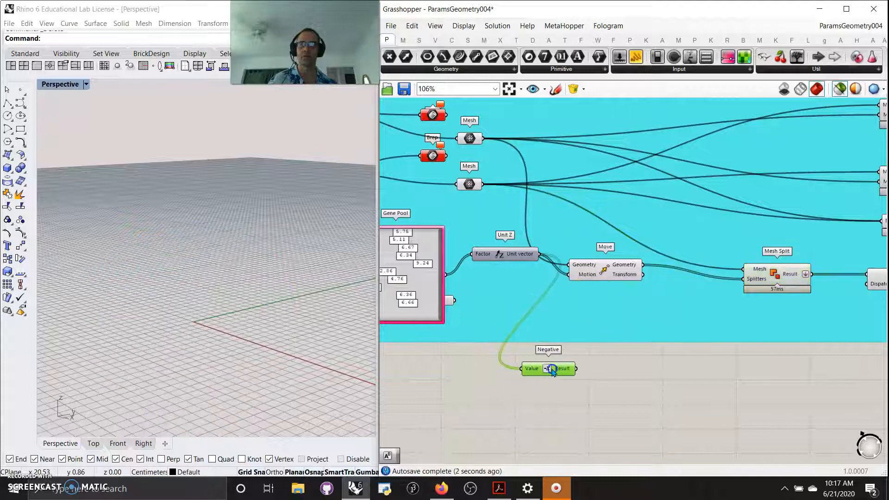
Try grafting the Negative component's Result output
right_click(559, 373)
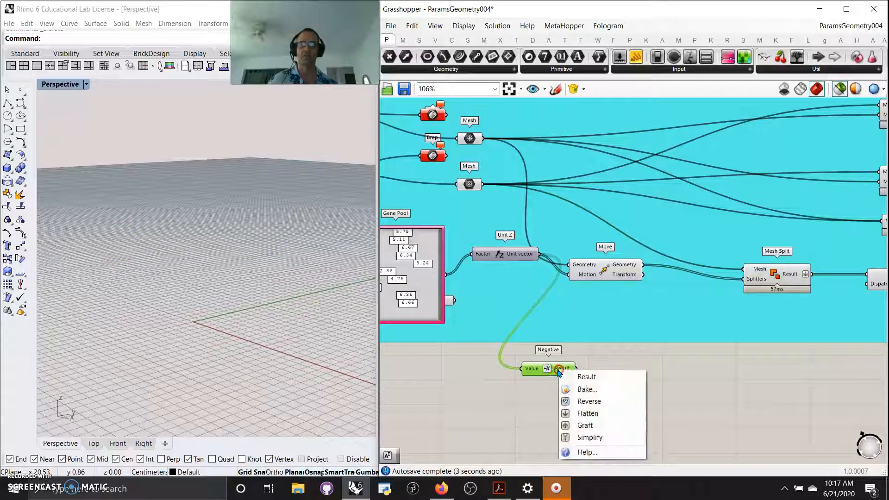
left_click(581, 425)
right_click(561, 371)
left_click(587, 426)
right_click(561, 373)
left_click(521, 397)
left_click(556, 372)
right_click_drag(611, 387, 611, 405)
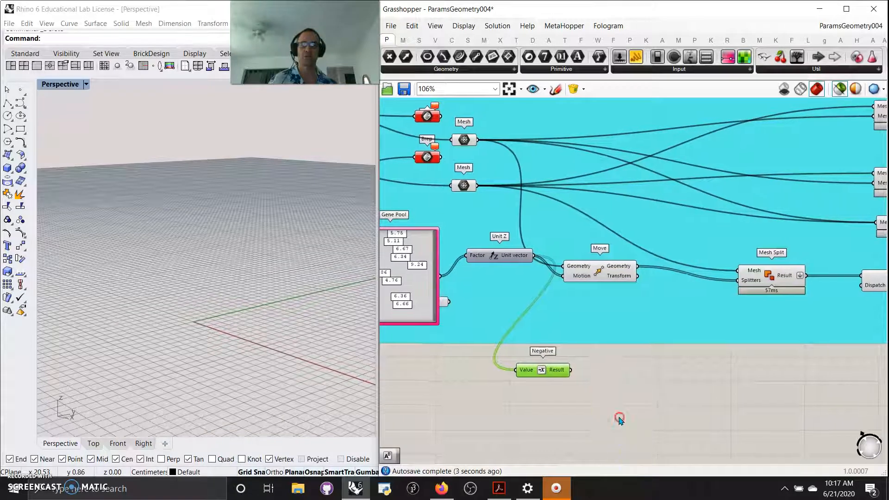
Group the Negative component and colour the group yellow with R 255, G 255, B 5, A 248
right_click(619, 418)
left_click(646, 392)
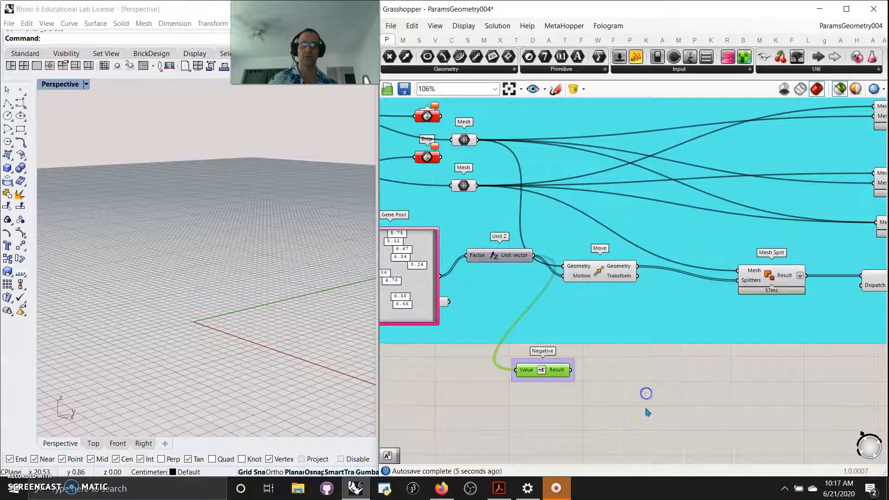
right_click(569, 377)
mouse_move(661, 456)
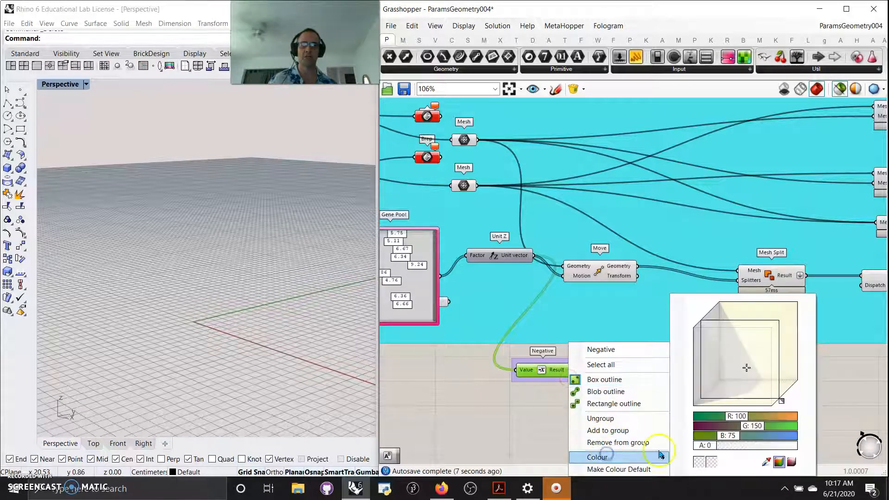
left_click_drag(753, 426, 783, 446)
left_click_drag(765, 372, 779, 319)
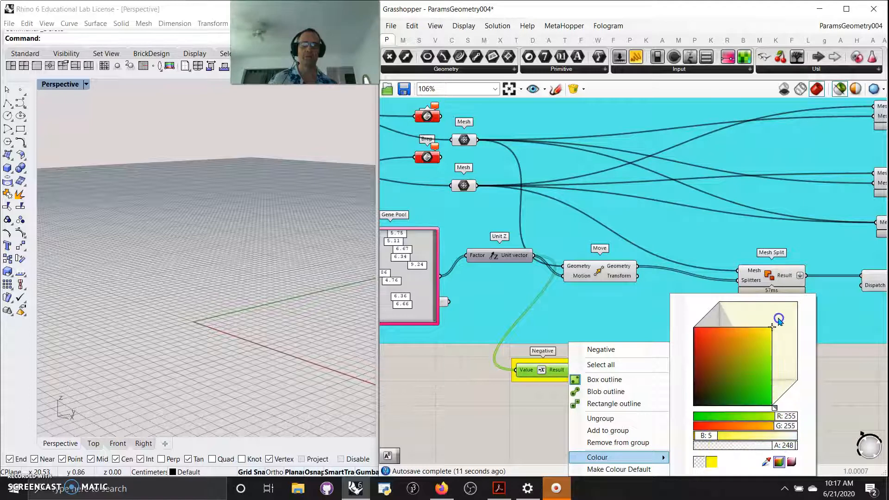
left_click(506, 424)
Preview the Mesh Split result and the two dispatched Mesh lists, examining the alternating bands of the split sphere
right_click_drag(784, 401, 576, 419)
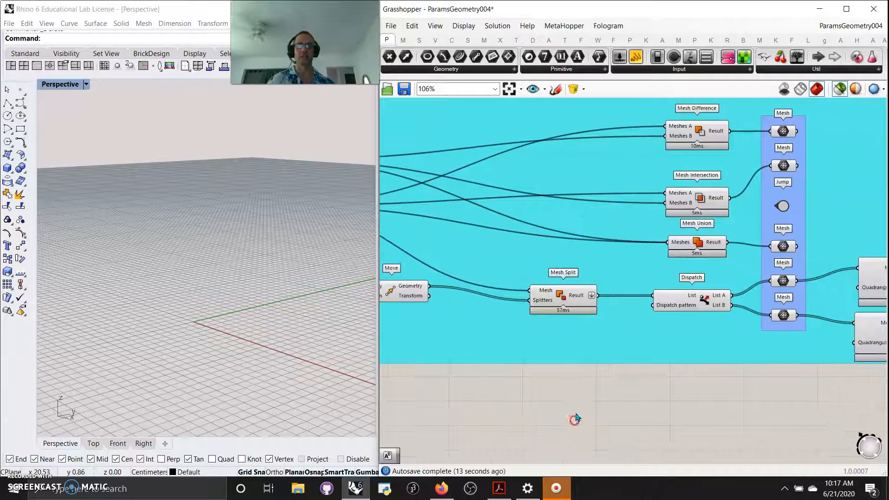
right_click_drag(726, 431, 602, 449)
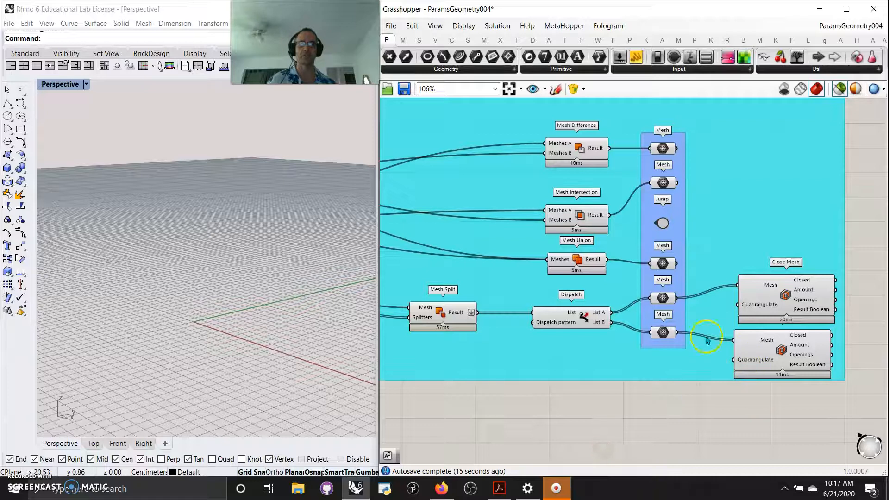
left_click(439, 317)
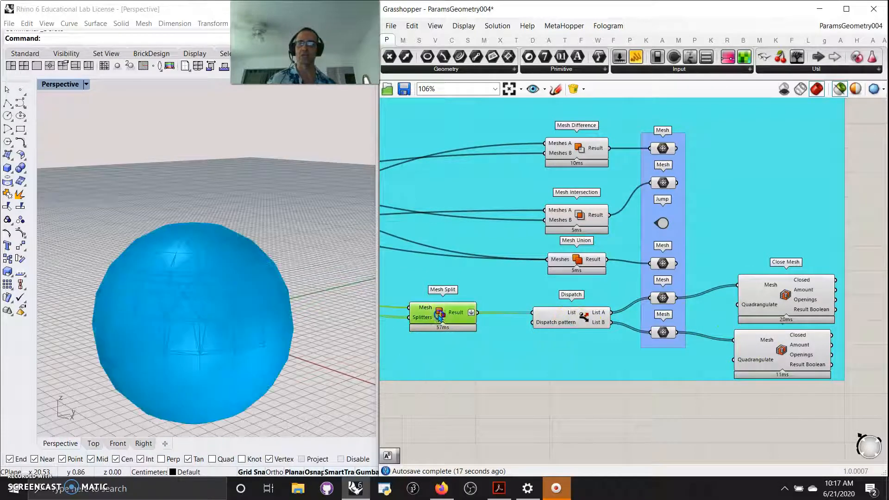
left_click(562, 319)
left_click(662, 298)
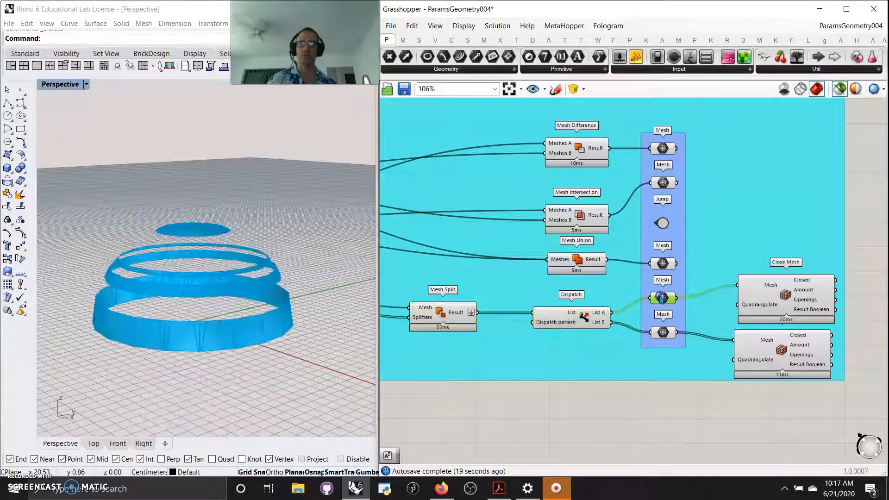
left_click(663, 332)
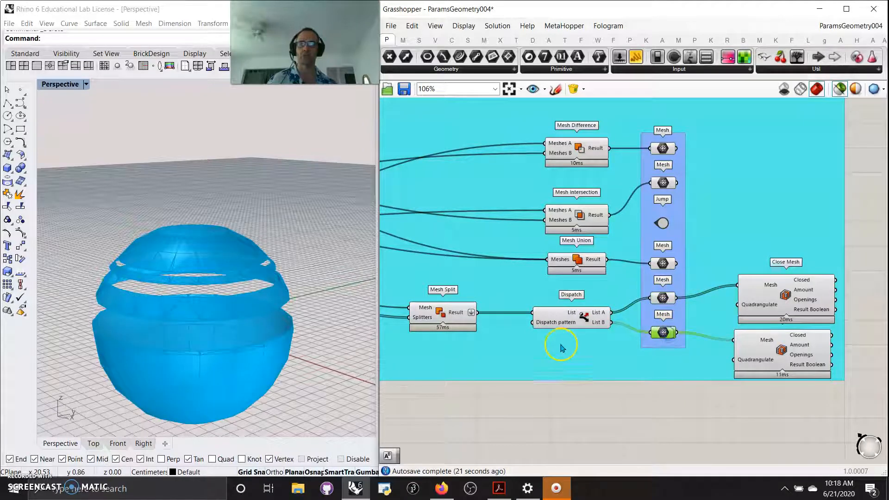
right_click_drag(548, 416, 574, 399)
right_click_drag(738, 403, 594, 370)
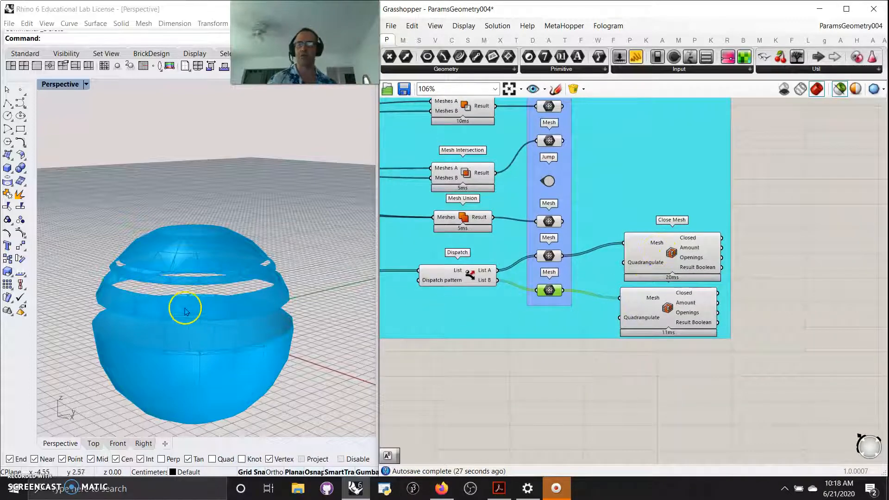
right_click_drag(204, 313, 217, 328)
scroll(209, 338, "up", 7)
scroll(201, 332, "down", 7)
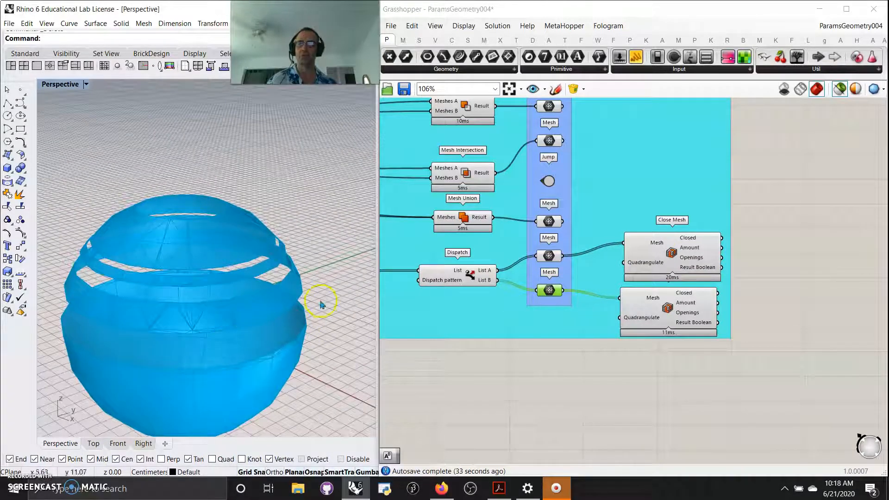
Randomize the lower Gene Pool by 100% twice, by 10% once and by 1% once
right_click_drag(480, 416, 714, 421)
right_click_drag(433, 421, 699, 441)
right_click(430, 347)
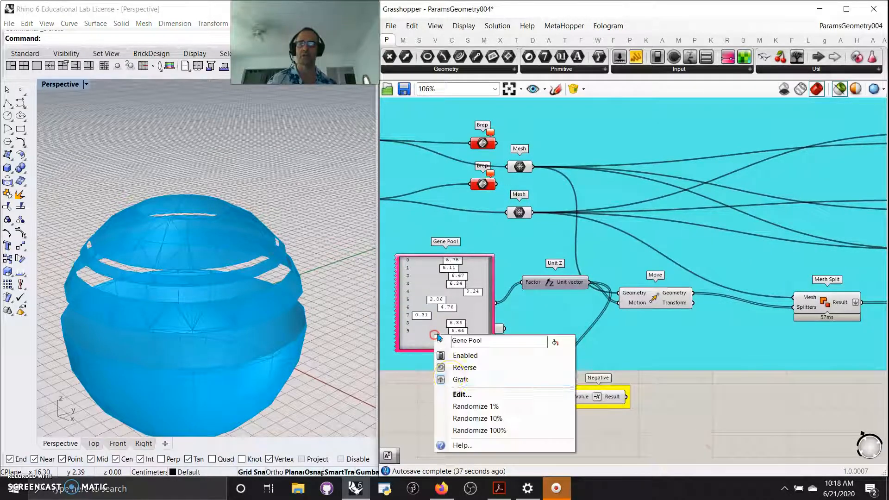
left_click(480, 428)
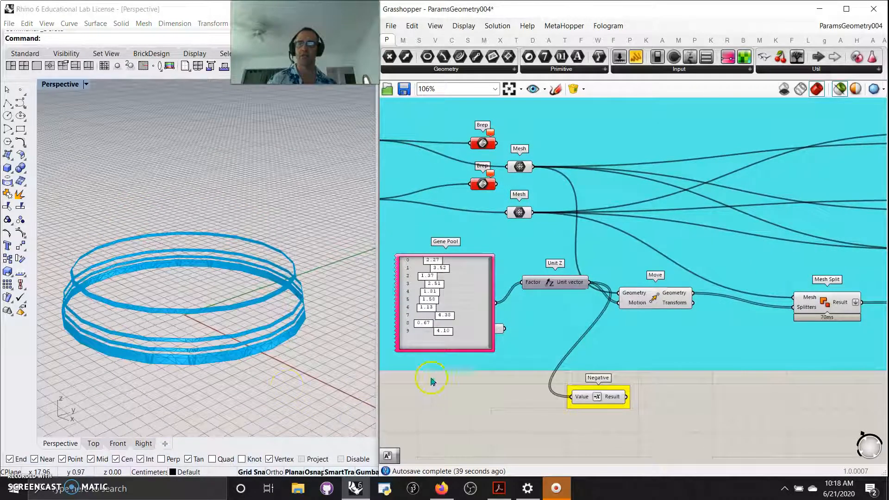
right_click(438, 347)
left_click(481, 429)
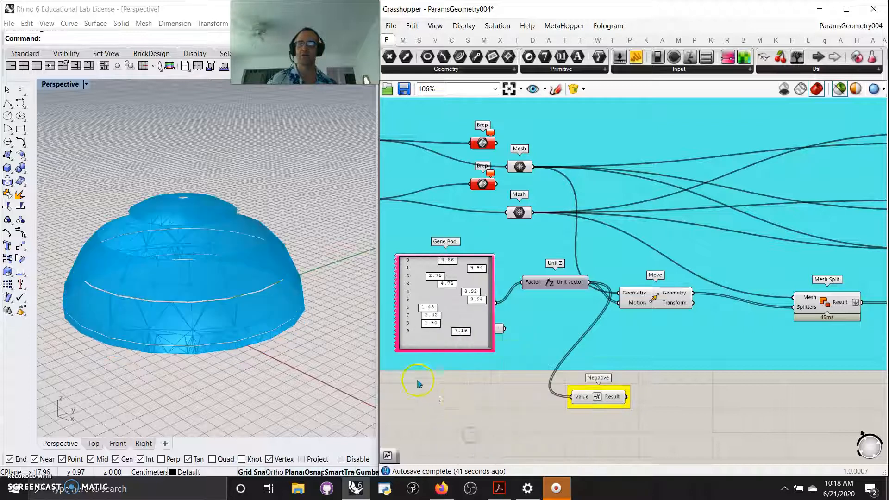
right_click(444, 342)
left_click(486, 419)
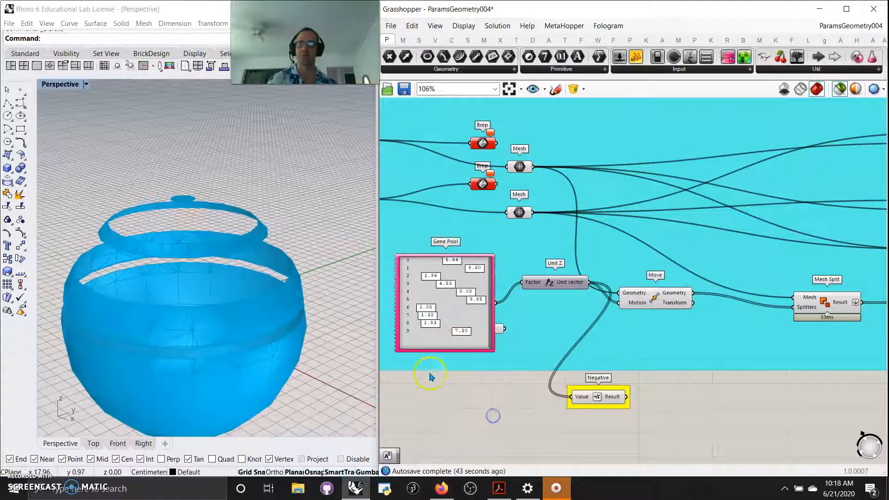
right_click(434, 349)
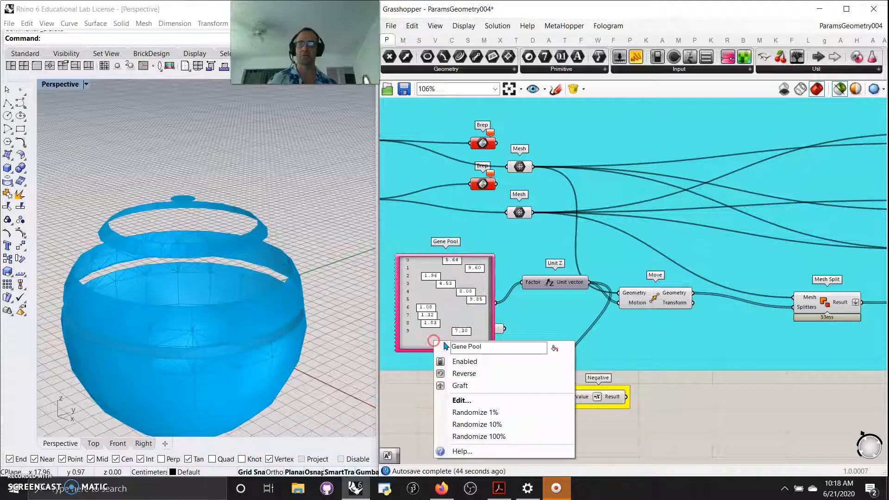
left_click(475, 417)
Preview the upper Close Mesh component's result and reveal where that component is found in the component palette
right_click_drag(744, 423, 444, 395)
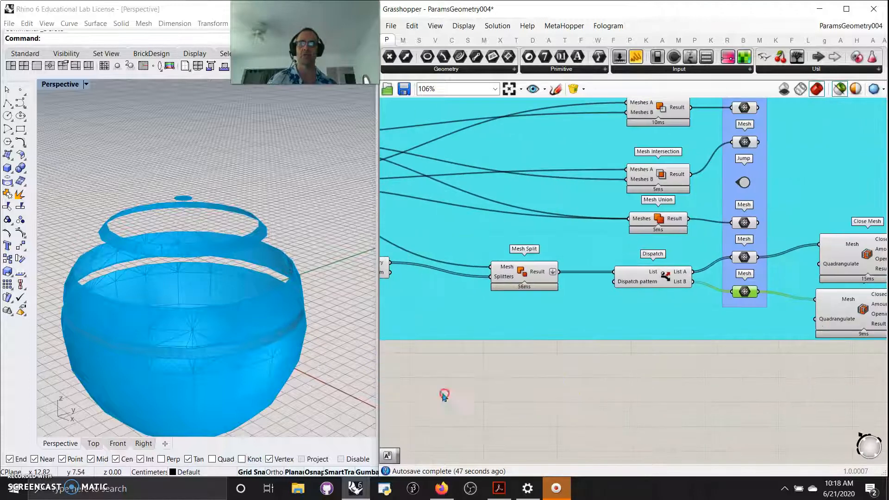
right_click_drag(757, 392, 447, 390)
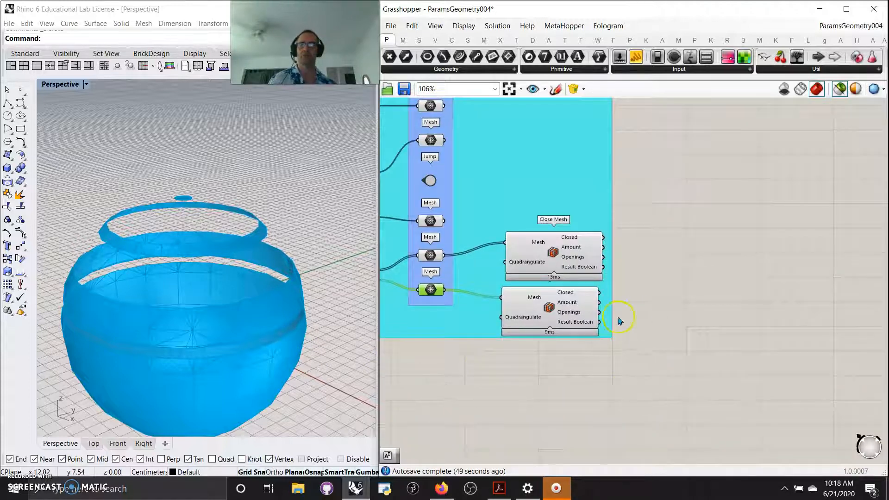
left_click(552, 254)
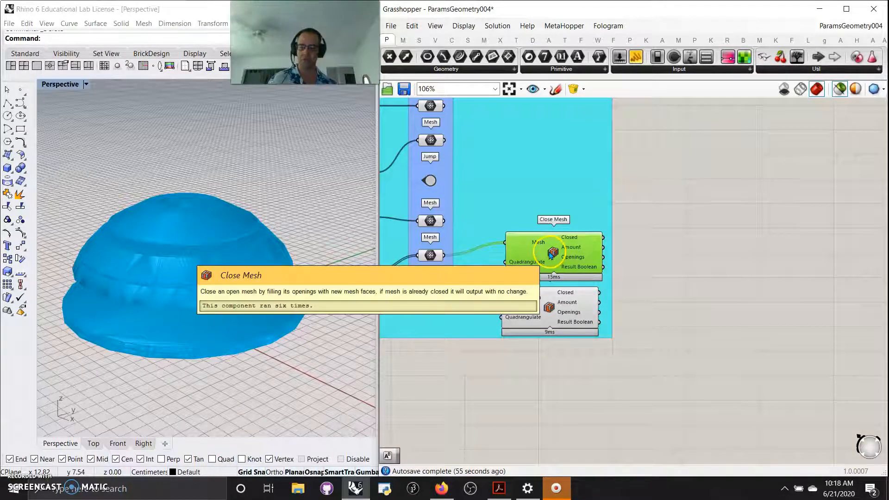
left_click(553, 253, "ctrl+alt")
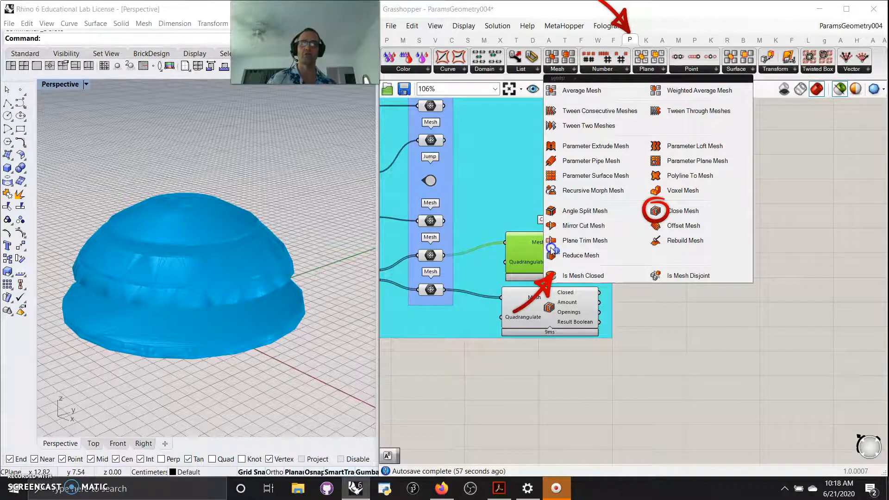
left_click(551, 375)
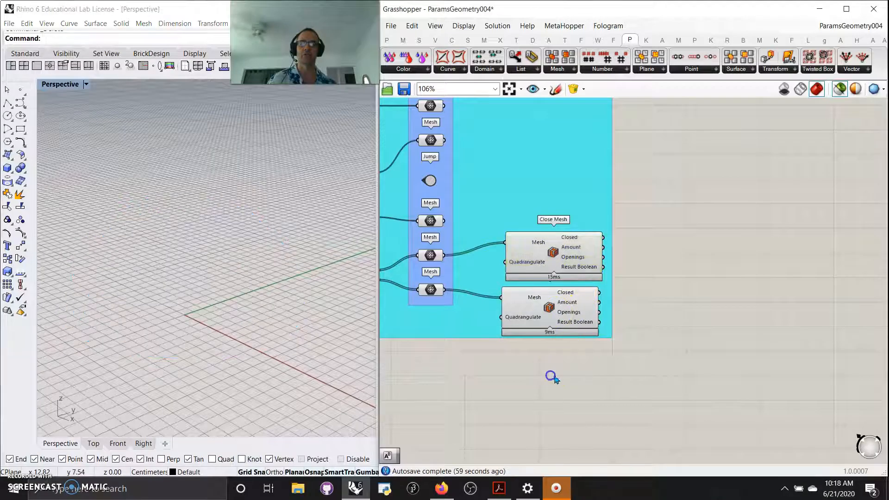
Compare the closed meshes produced by the upper and lower Close Mesh components
left_click(547, 314)
left_click(551, 260)
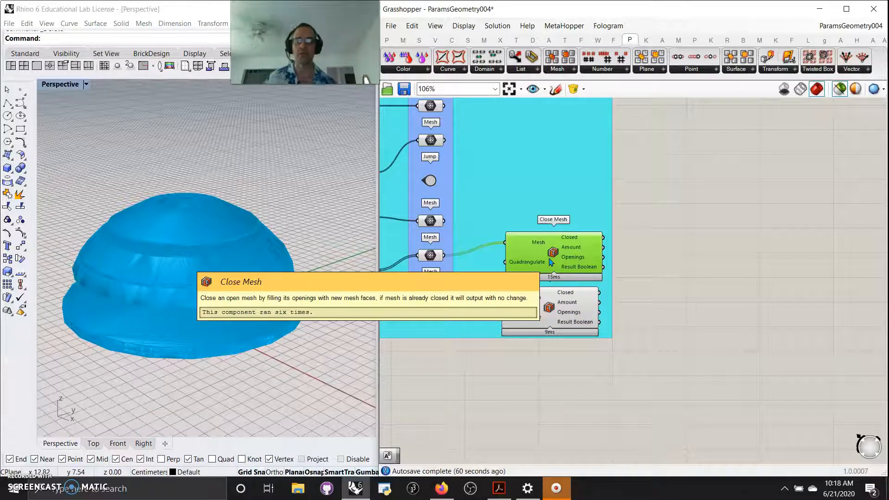
left_click(548, 306)
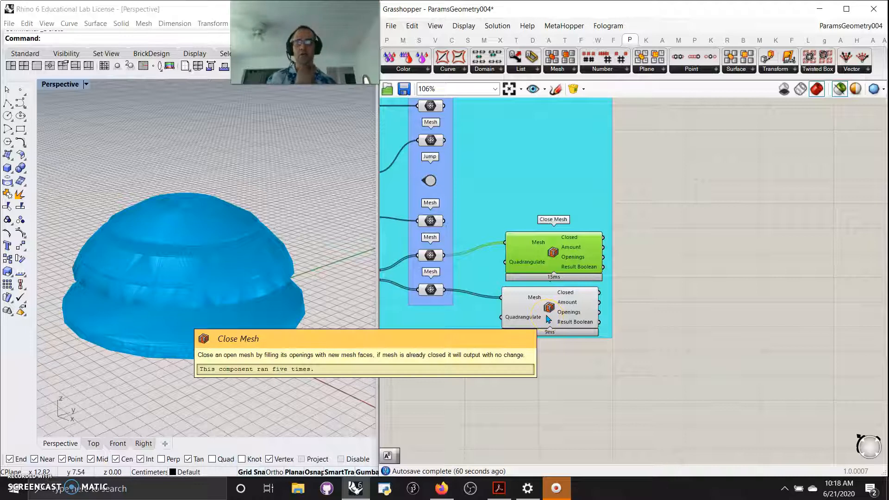
left_click(550, 318)
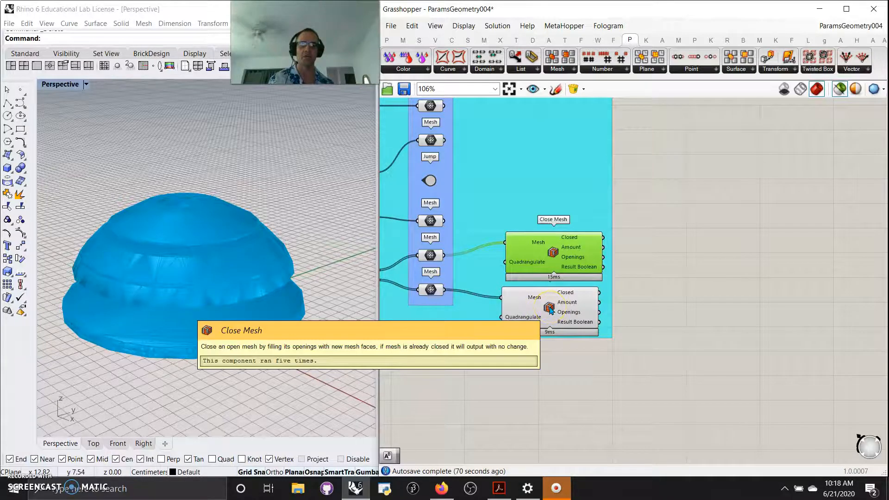
left_click(550, 315)
left_click(554, 263)
left_click(549, 307)
Review the full definition's layout and examine the spare geometry parameter components, from Mesh Face to Geometry Pipeline
scroll(551, 308, "down", 5)
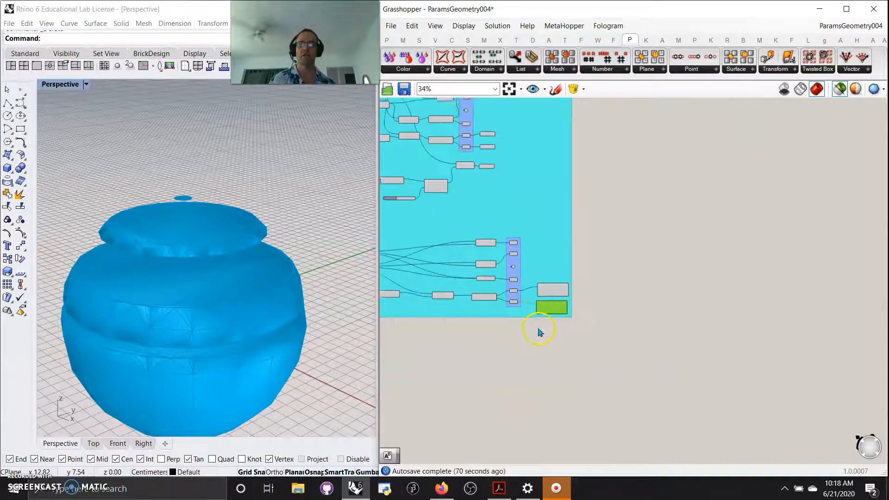
right_click_drag(538, 332, 736, 420)
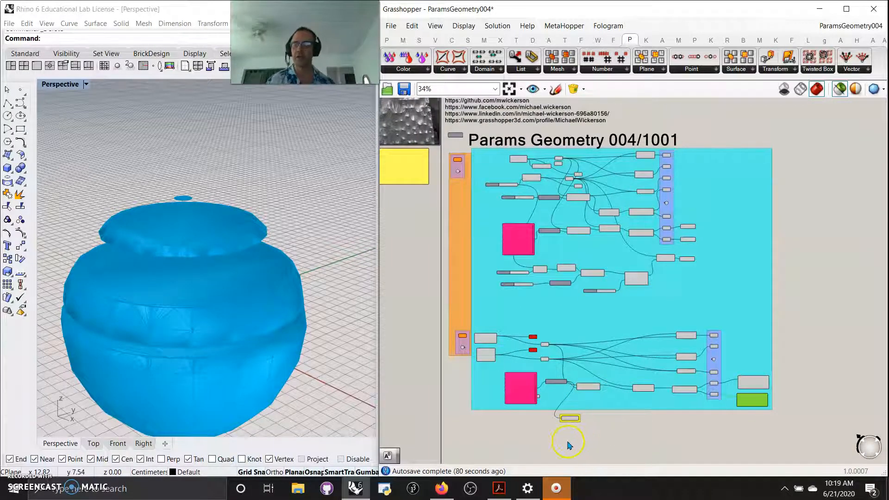
scroll(592, 435, "down", 1)
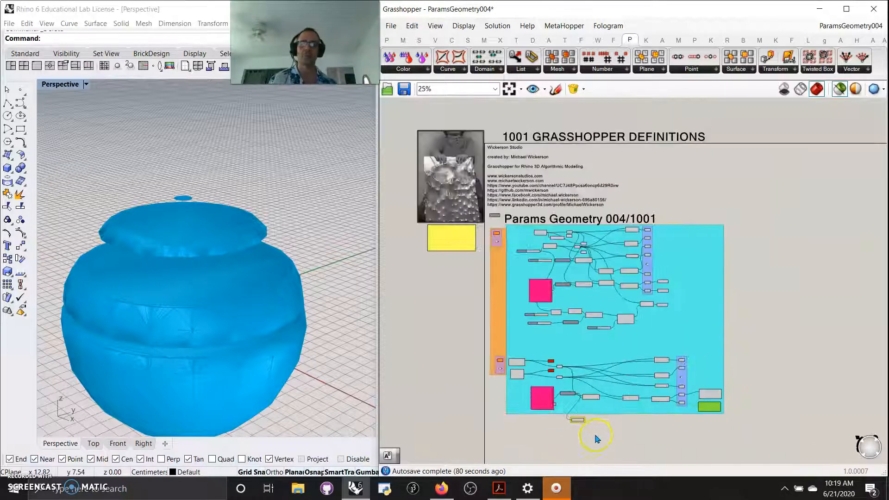
right_click_drag(591, 437, 597, 264)
scroll(532, 337, "up", 6)
right_click_drag(532, 331, 548, 381)
scroll(549, 381, "up", 2)
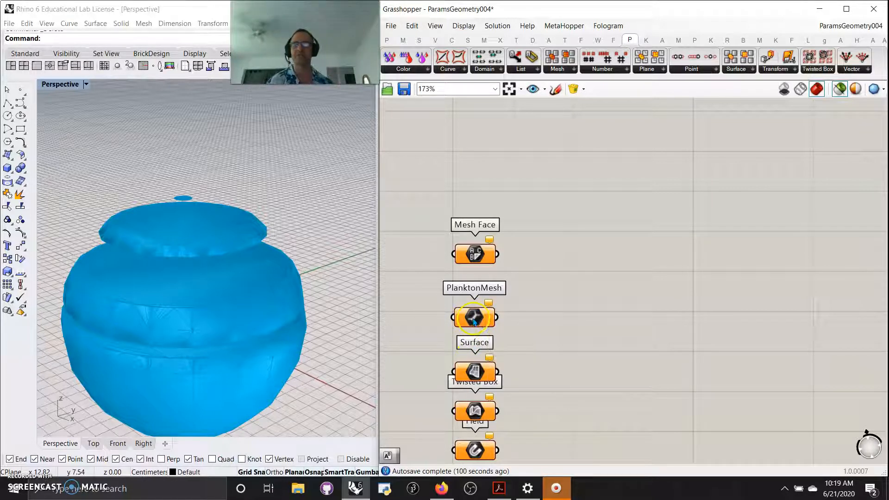
right_click_drag(559, 387, 570, 281)
scroll(570, 281, "down", 2)
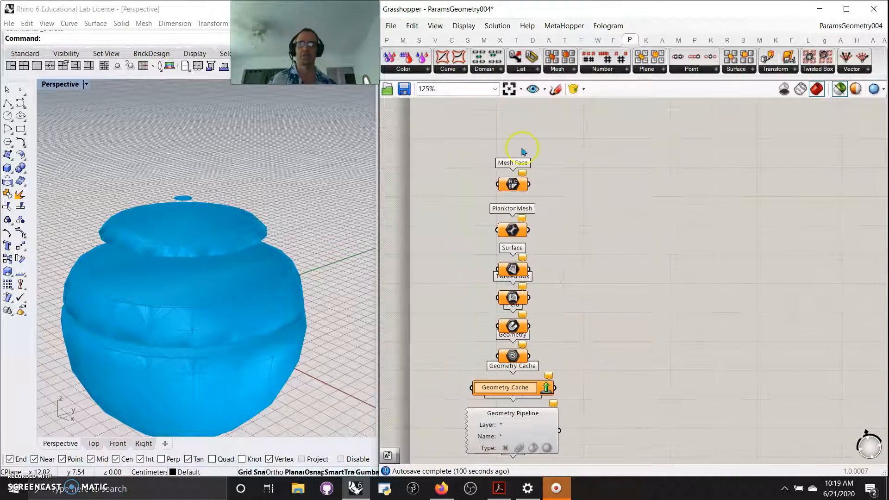
Show the complete list of Geometry parameter components in the Params category and close it again
left_click(387, 39)
left_click(430, 70)
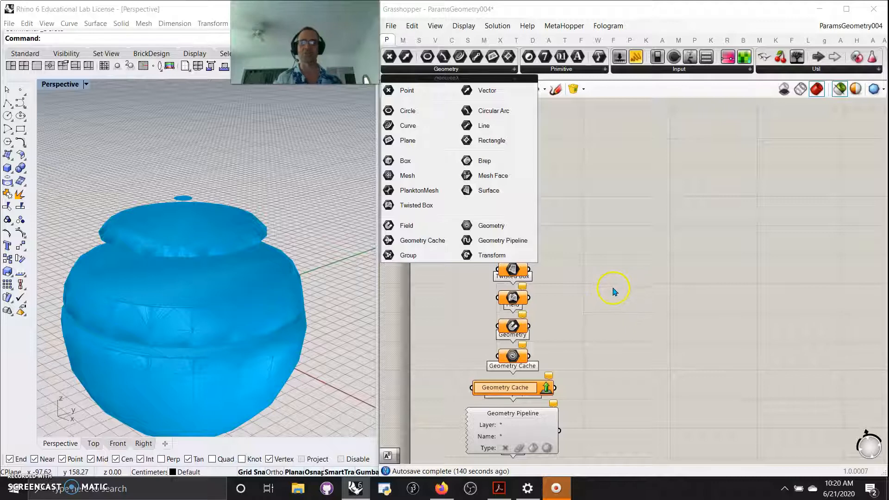
scroll(613, 291, "down", 1)
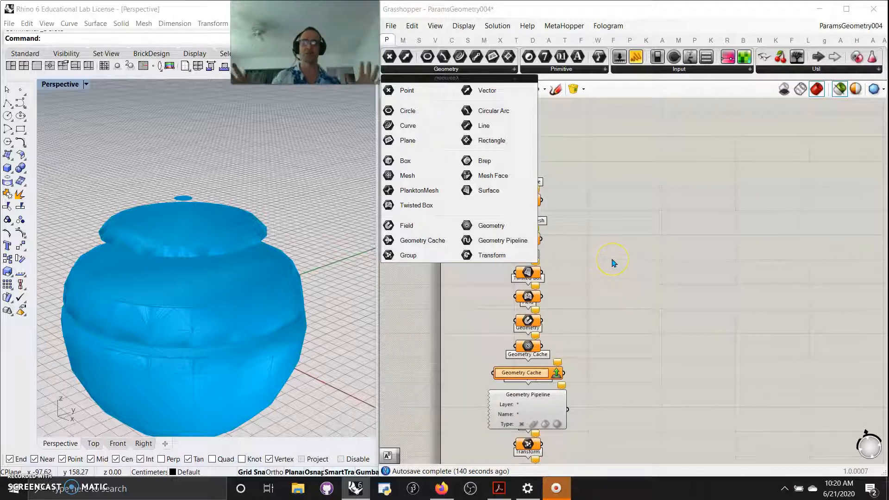
left_click(642, 210)
Return to the Params Geometry 004/1001 group and review both the Brep and mesh parts of the definition
right_click_drag(632, 218, 581, 409)
scroll(597, 387, "down", 5)
right_click_drag(681, 288, 600, 458)
scroll(577, 414, "down", 3)
right_click_drag(581, 415, 540, 459)
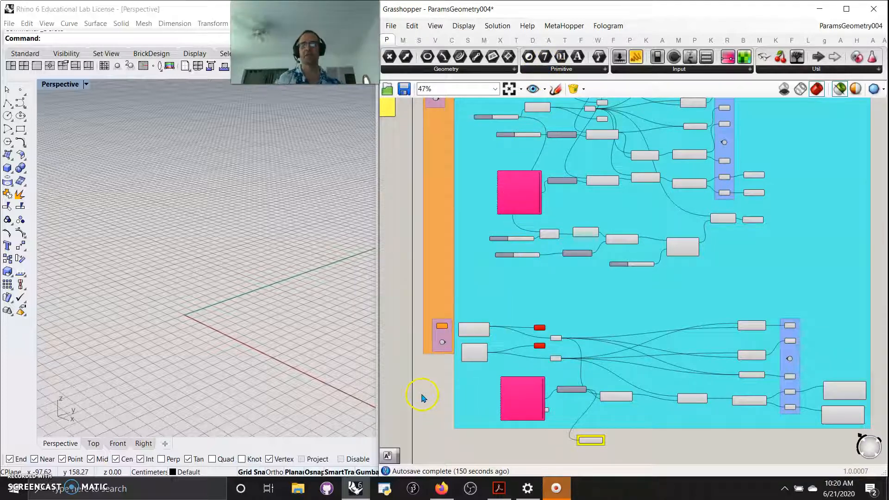
scroll(419, 402, "down", 1)
right_click_drag(420, 413, 428, 424)
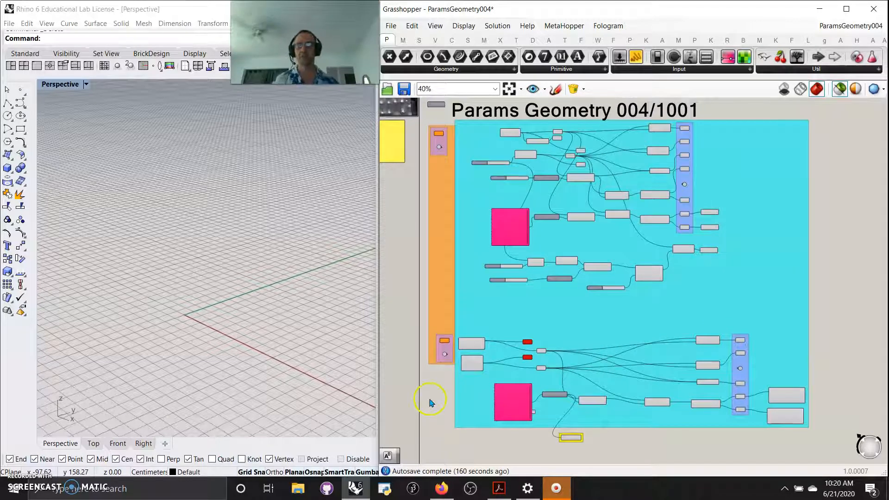